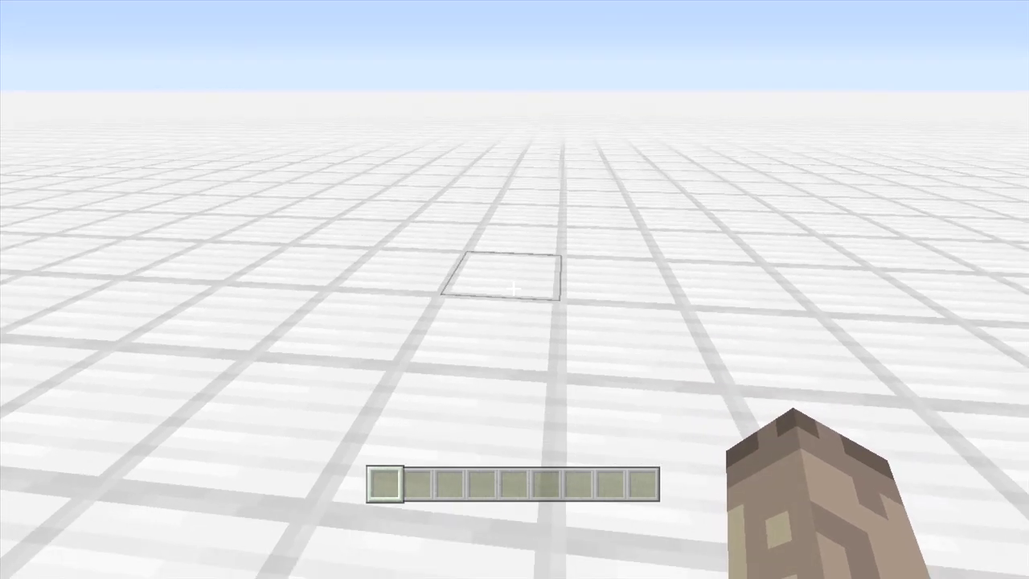
Step: Clear the map and the iron block out of the player's inventory
middle_click(515, 288)
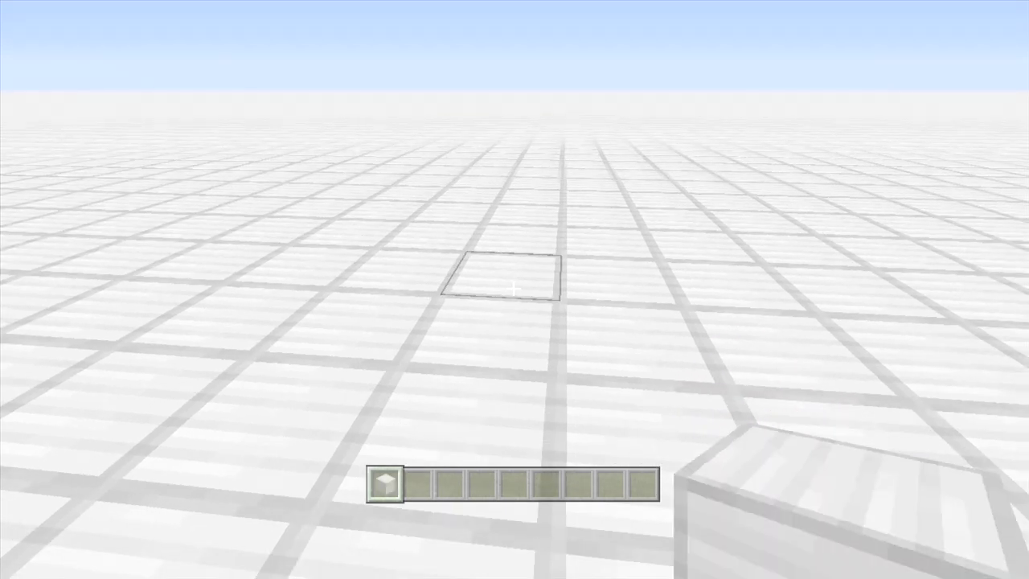
key("e")
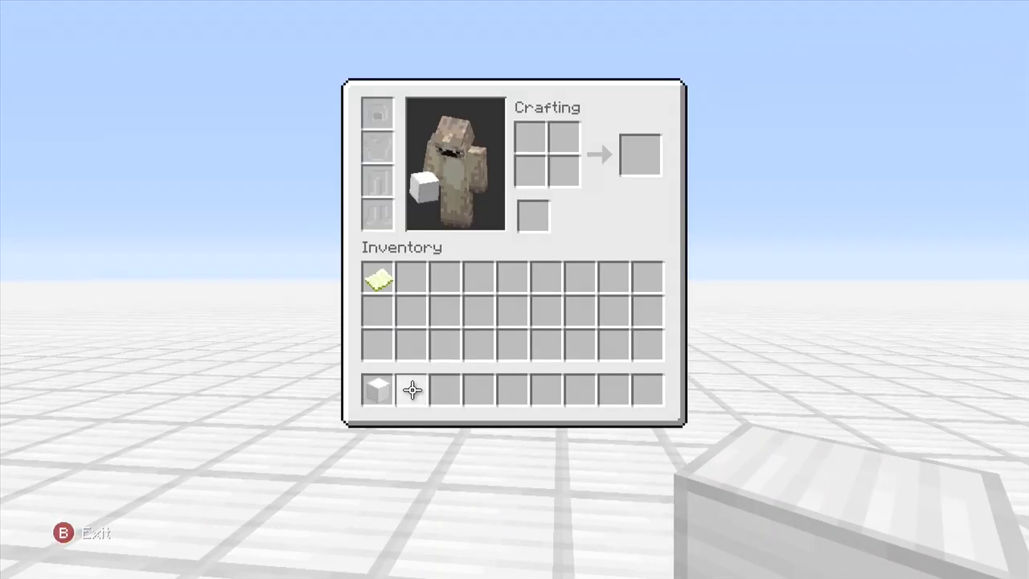
left_click(377, 278)
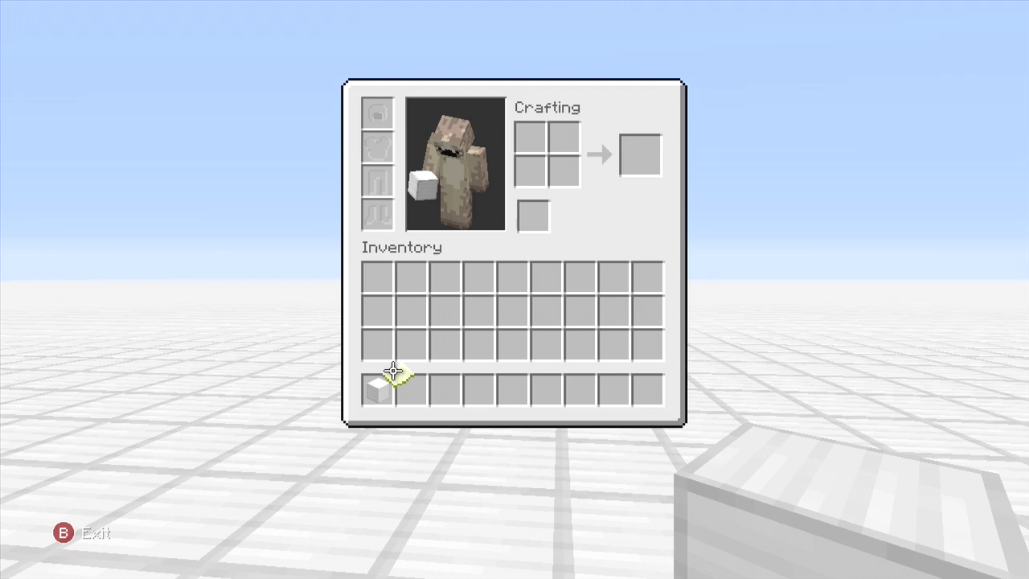
left_click(549, 391)
left_click(377, 390)
key("Escape")
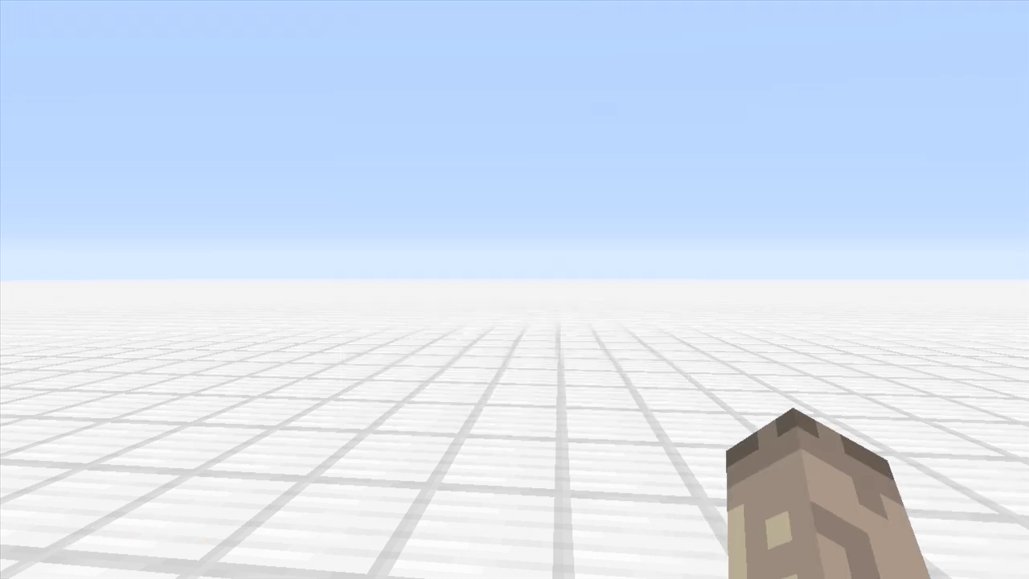
key("e")
key("Escape")
key("w")
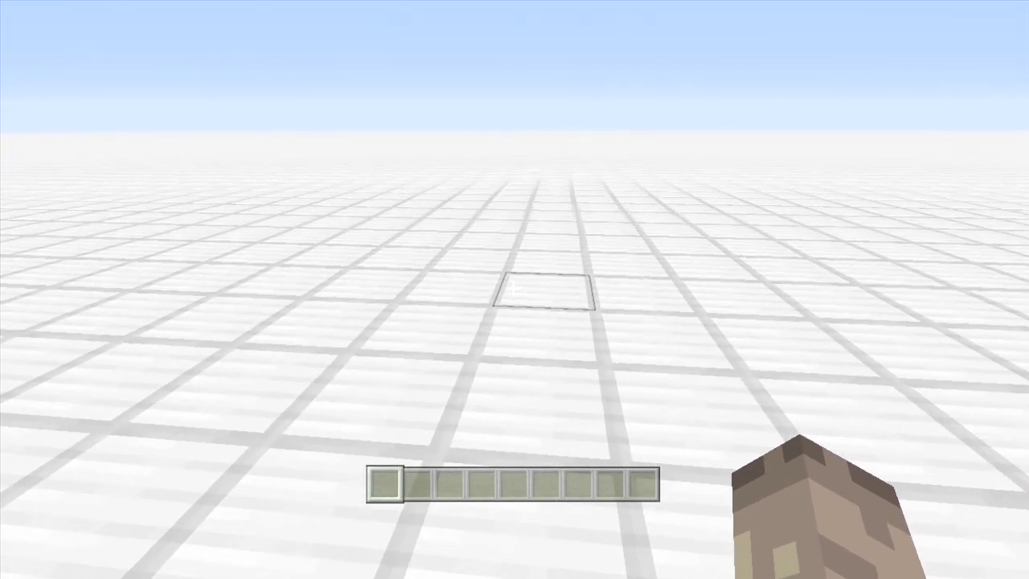
Step: Take a pig spawn egg from the Miscellaneous creative items into the hotbar beside the iron block
key("e")
key("q")
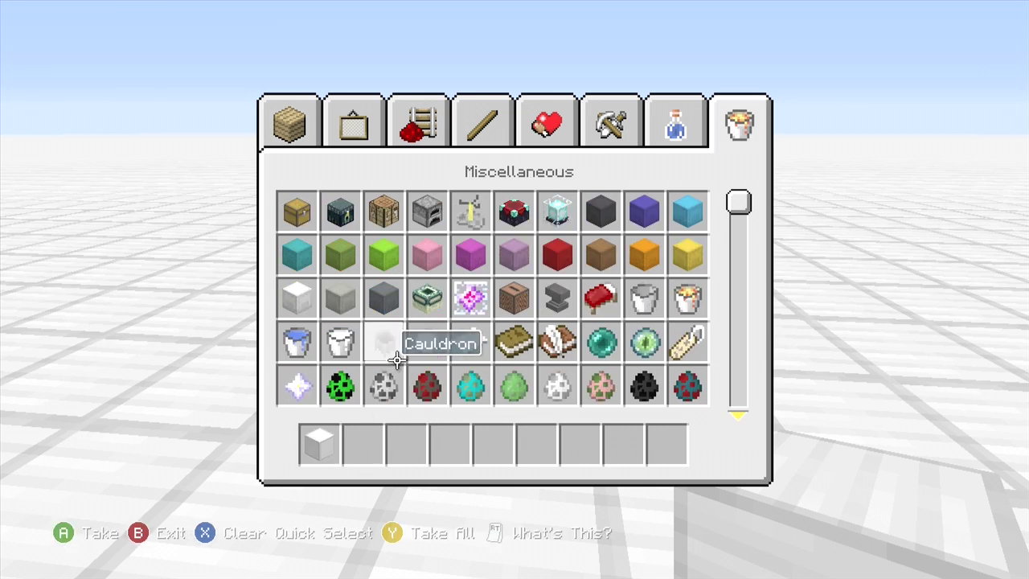
scroll(367, 271, "down", 3)
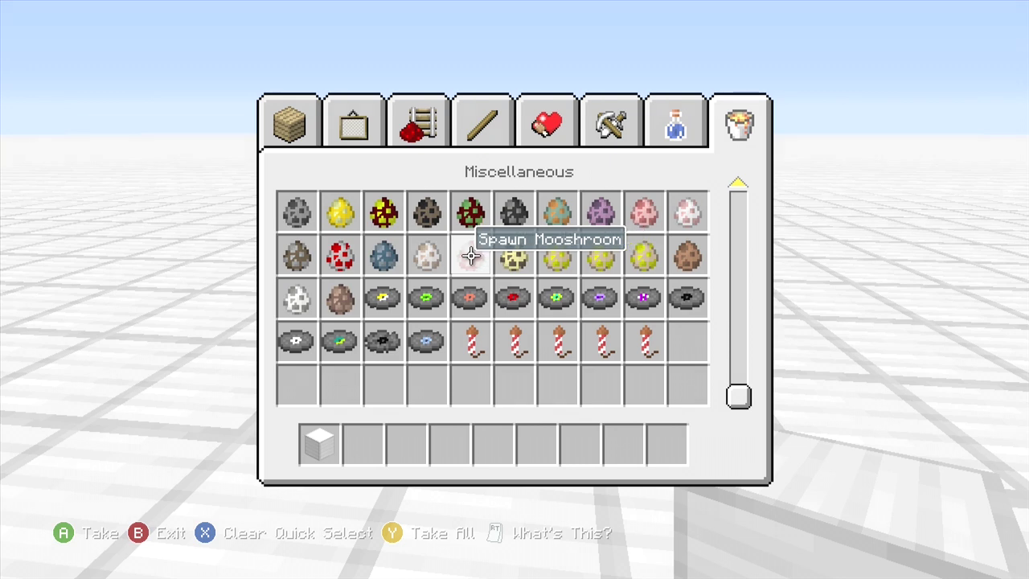
left_click(643, 212)
key("Escape")
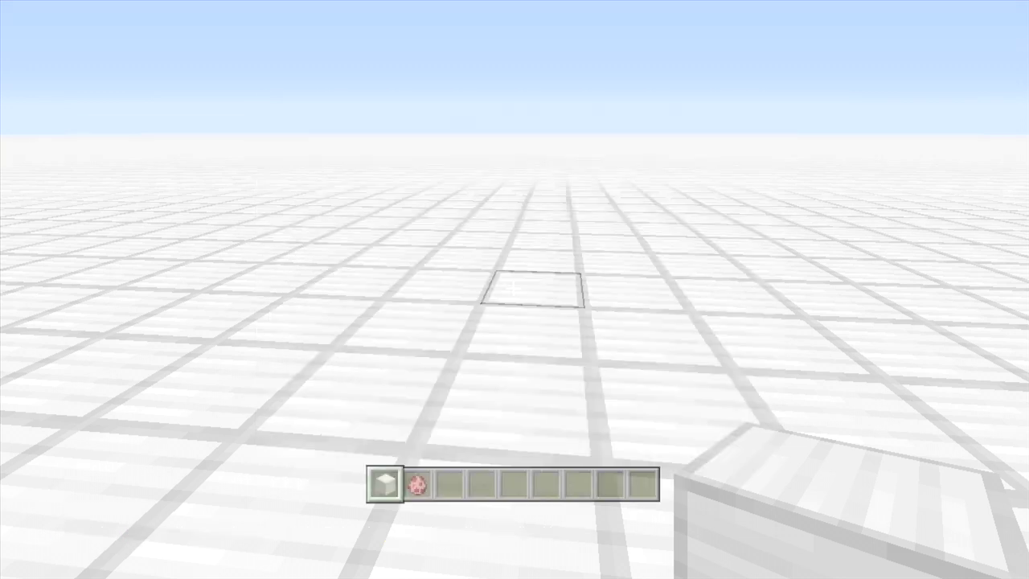
key("F5")
key("F5")
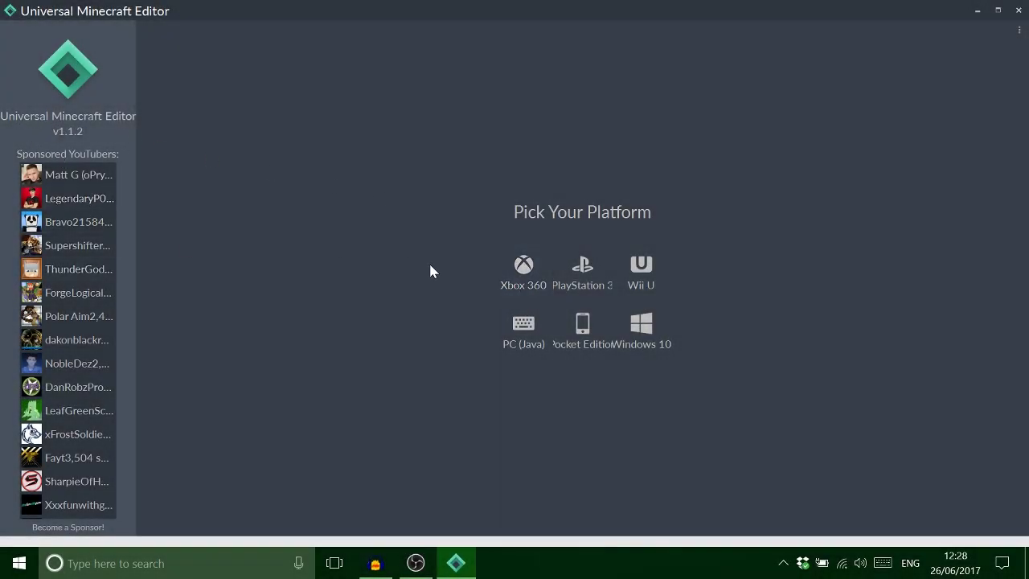
Step: In Universal Minecraft Editor, open the Xbox 360 world CUSTOM SPAWN EGGS
left_click(517, 270)
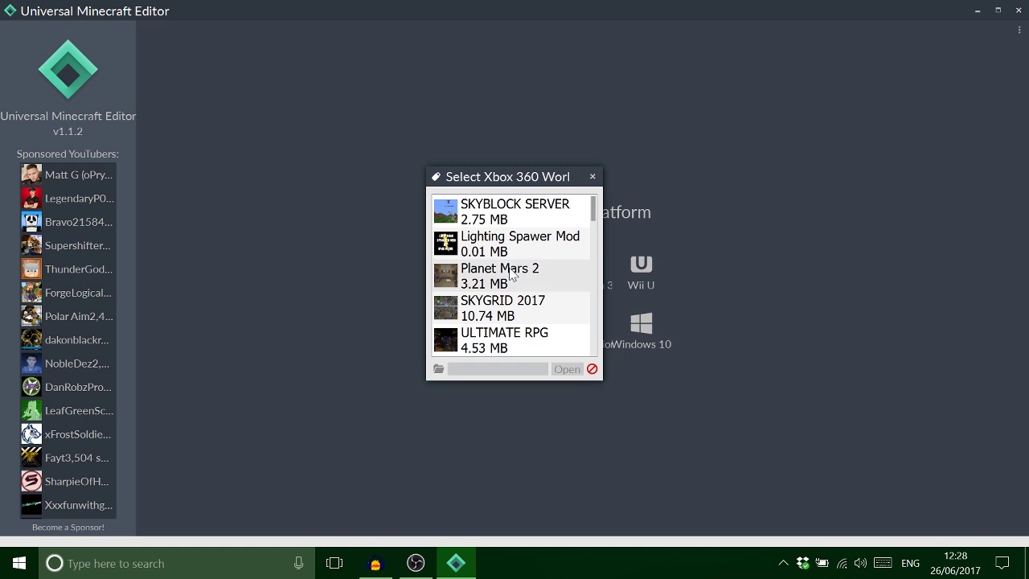
scroll(511, 273, "down", 3)
scroll(511, 274, "down", 9)
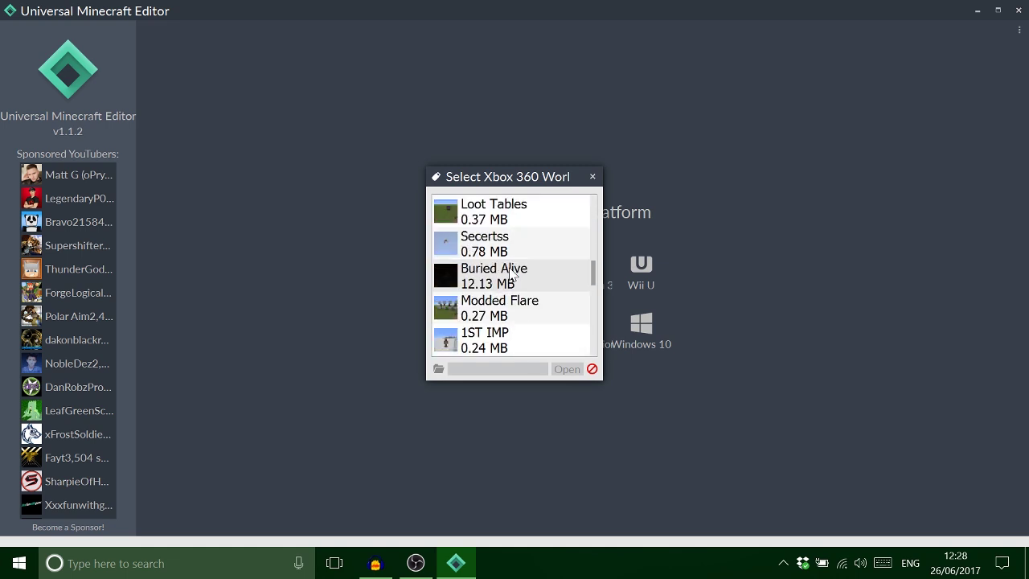
double_click(510, 254)
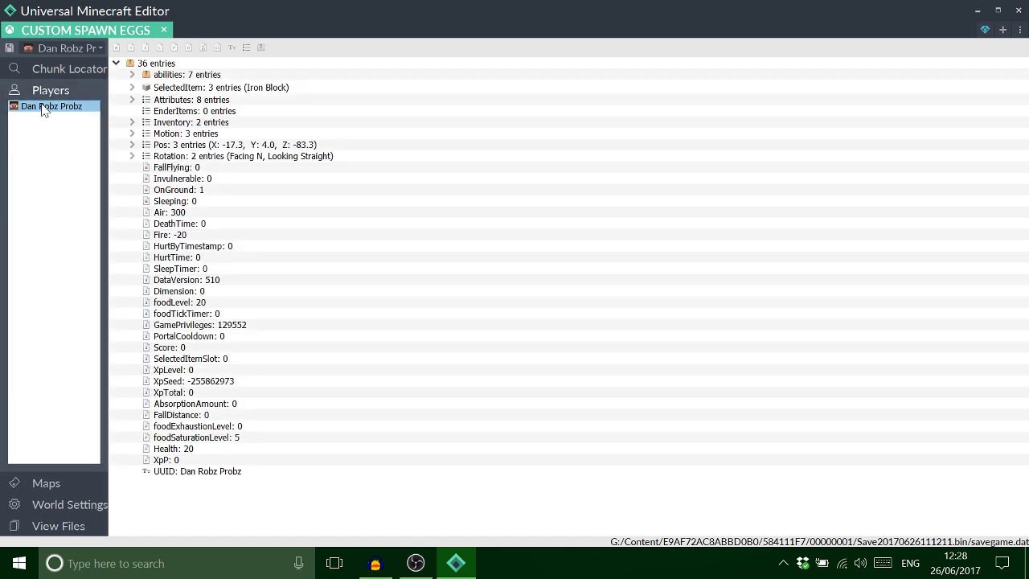
Step: Change the Iron Block item in the player's Inventory data to 52:0 Monster Spawner
left_click(132, 122)
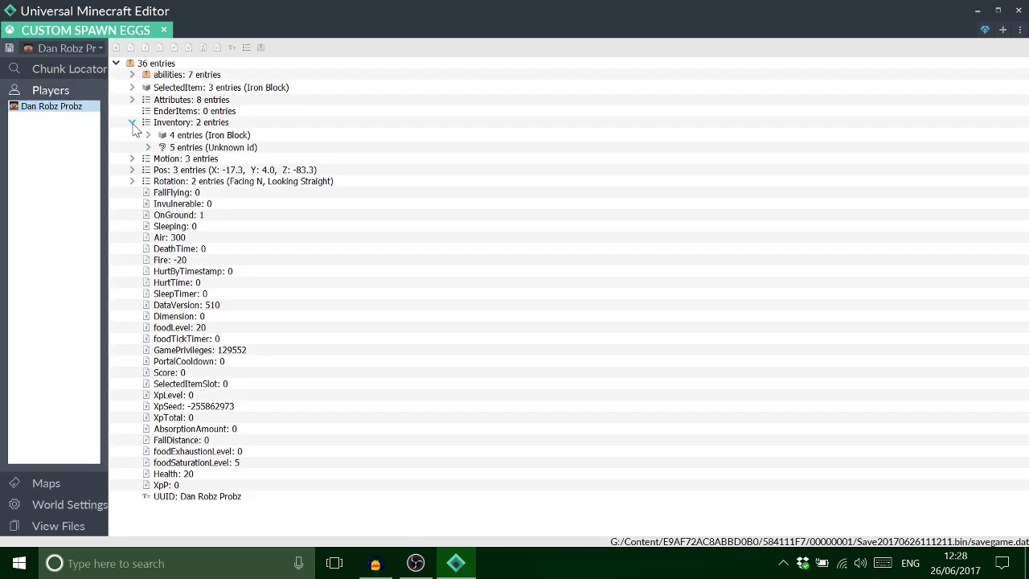
left_click(177, 136)
right_click(177, 137)
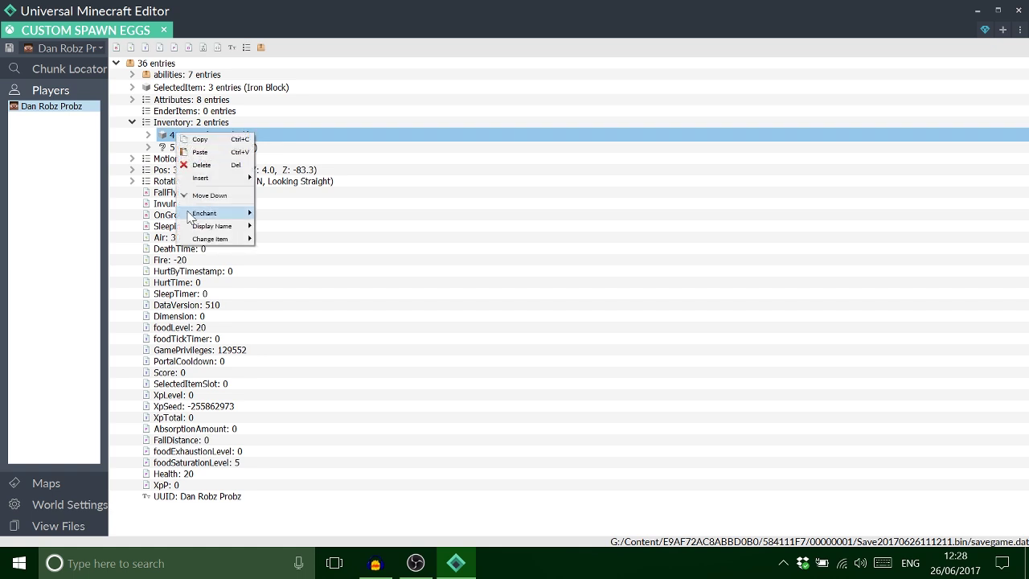
mouse_move(201, 230)
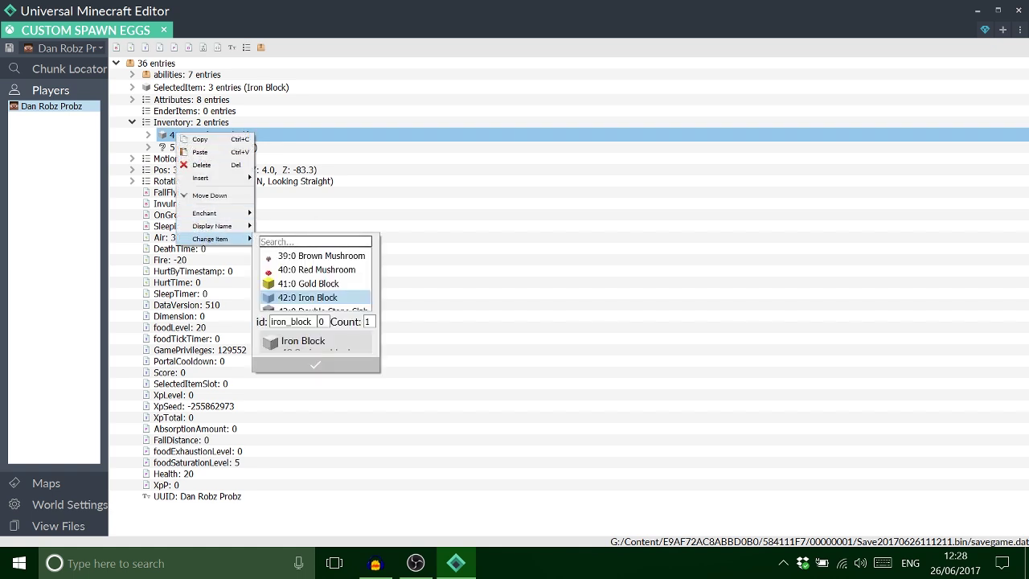
type("monst")
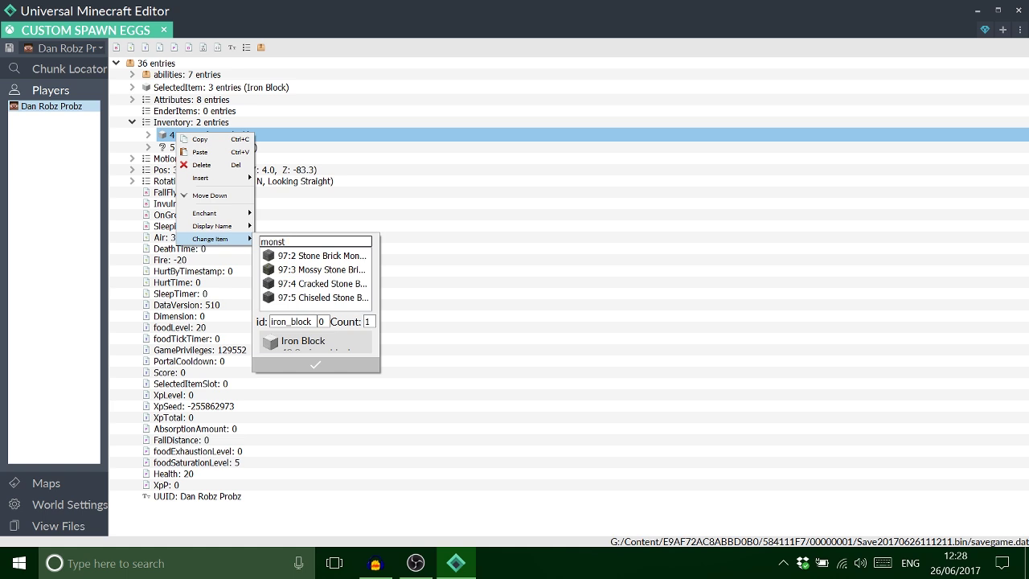
type("er sp")
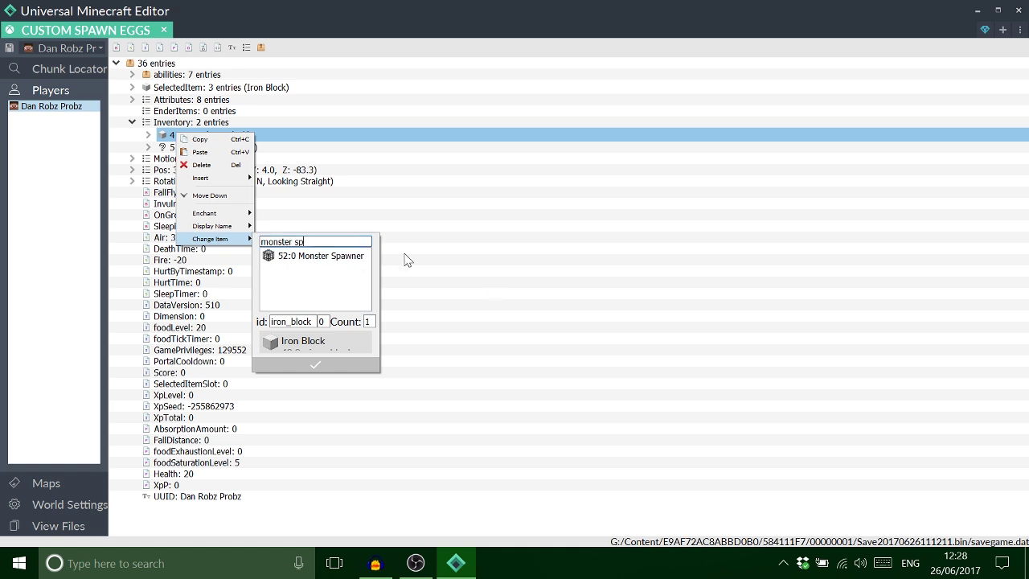
left_click(321, 256)
left_click(336, 366)
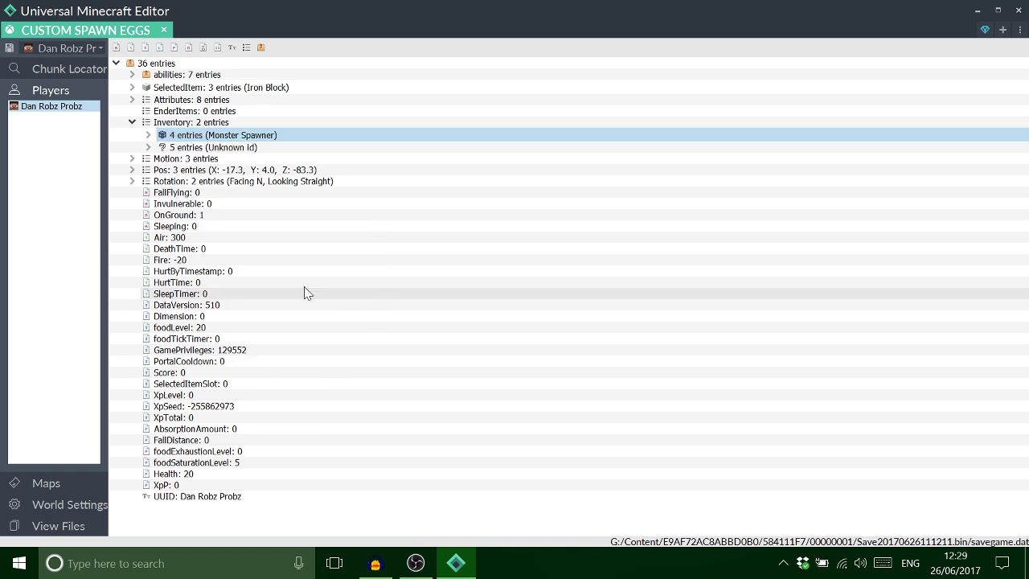
Step: Add a compound tag named display inside the spawn egg's tag entry
left_click(150, 148)
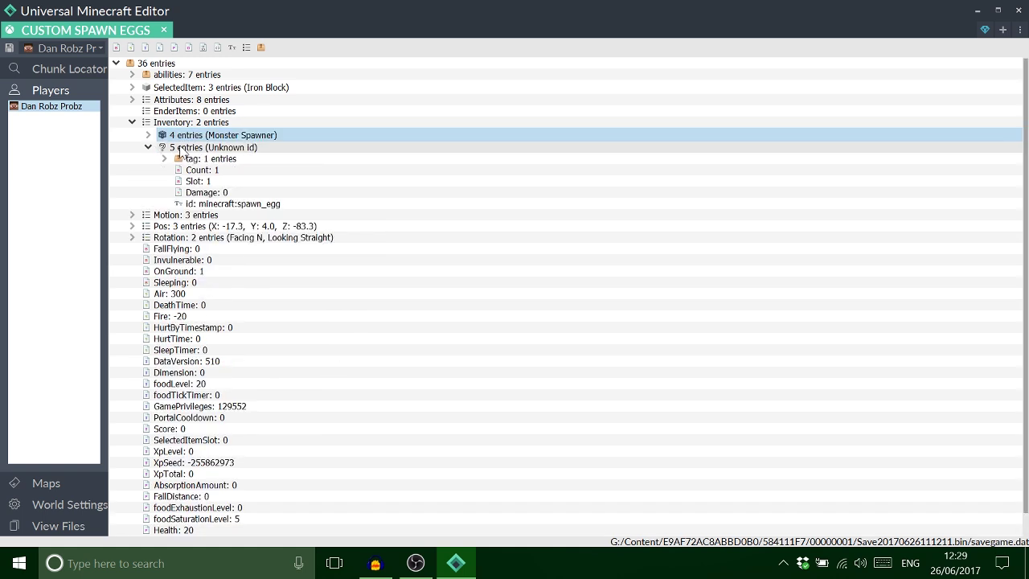
left_click(221, 153)
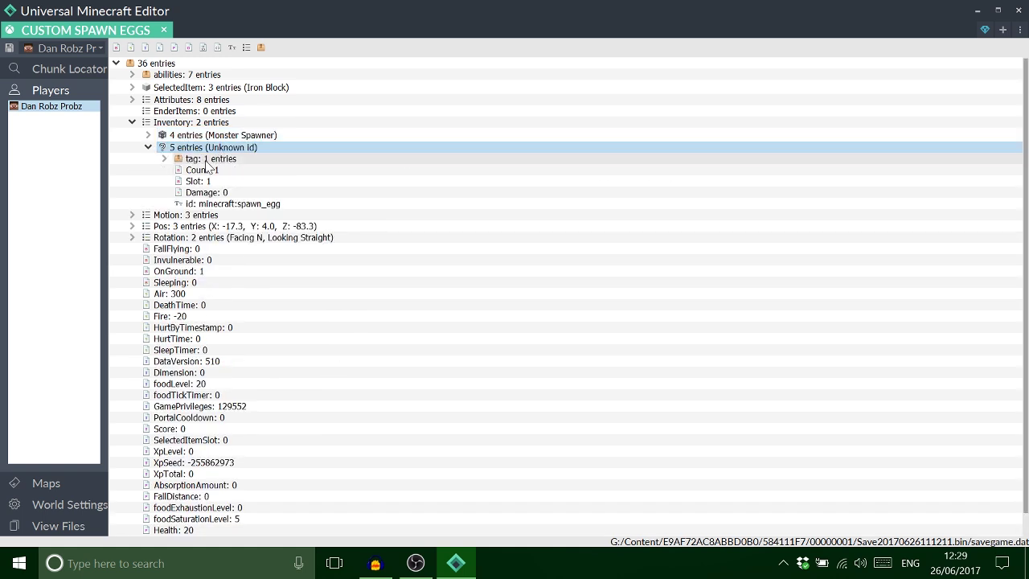
left_click(165, 159)
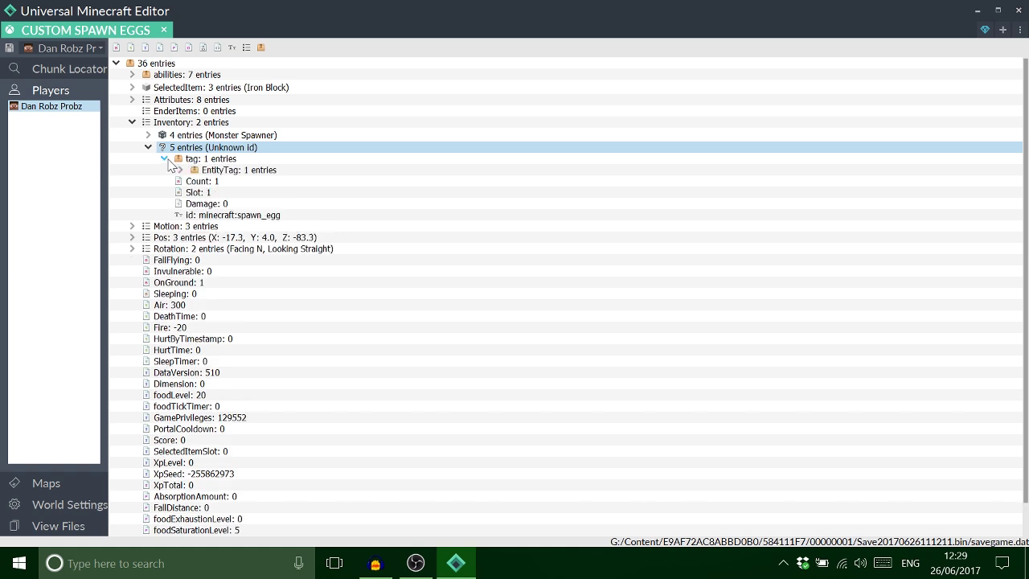
left_click(180, 170)
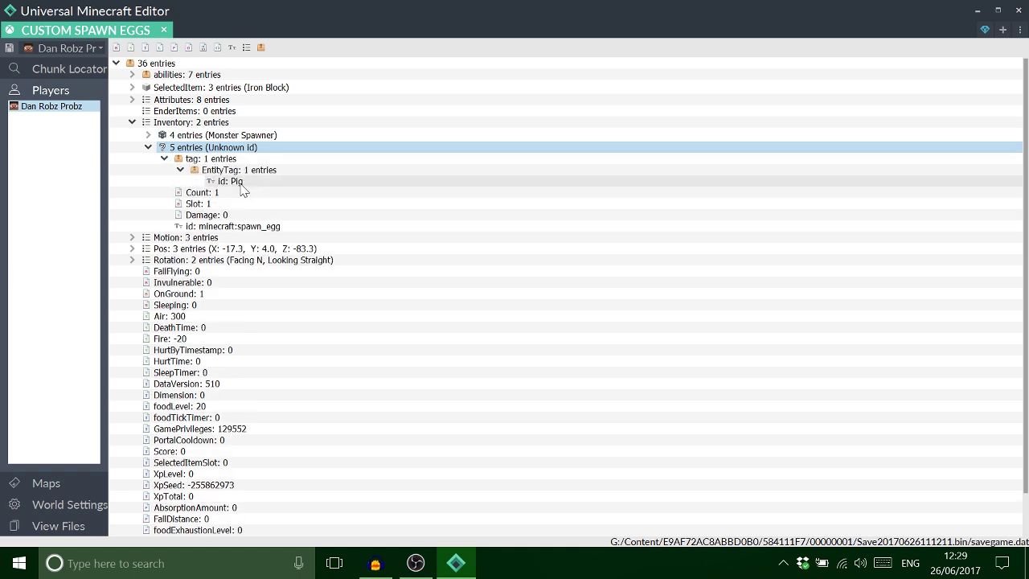
left_click(203, 158)
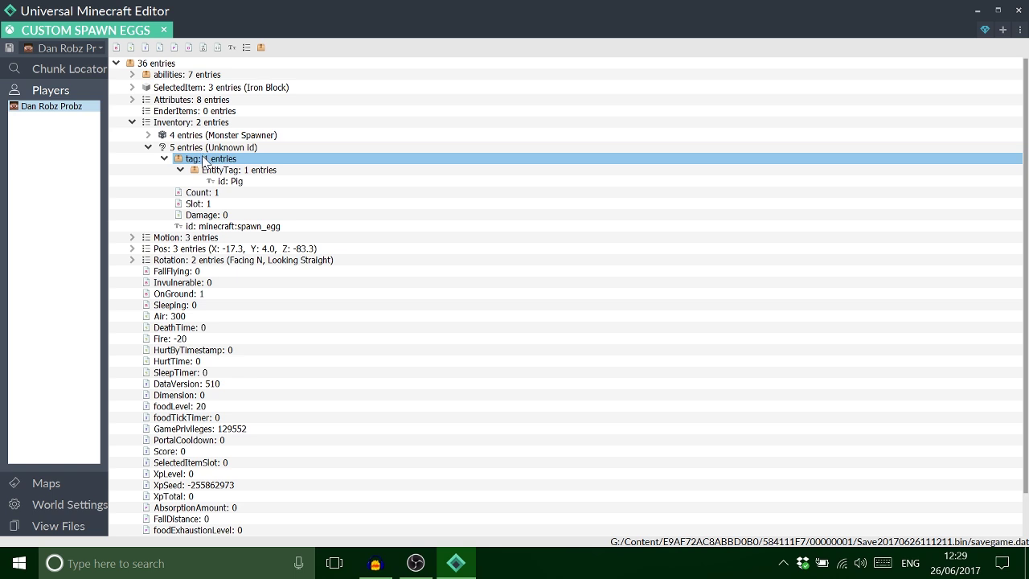
left_click(260, 47)
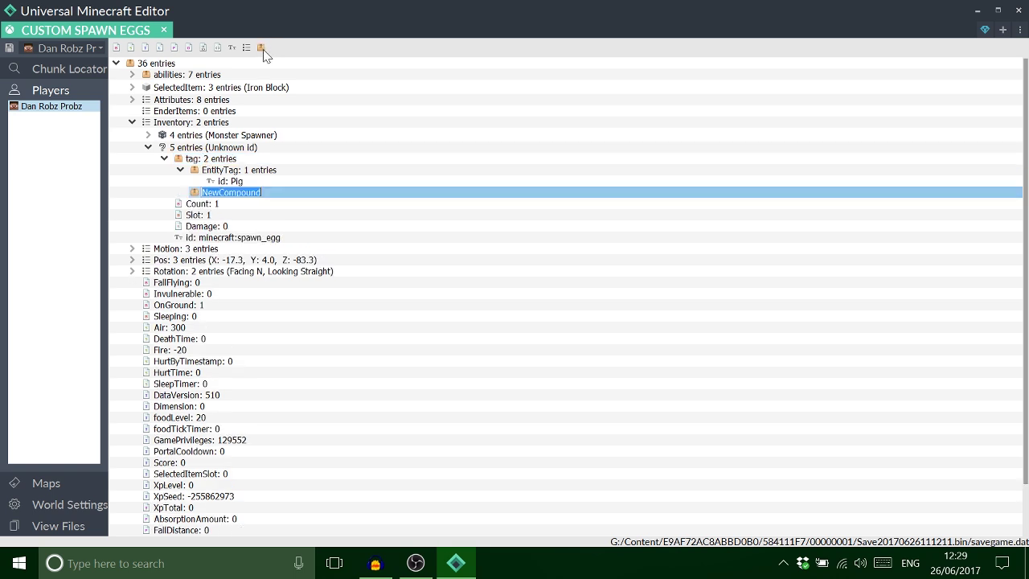
type("d")
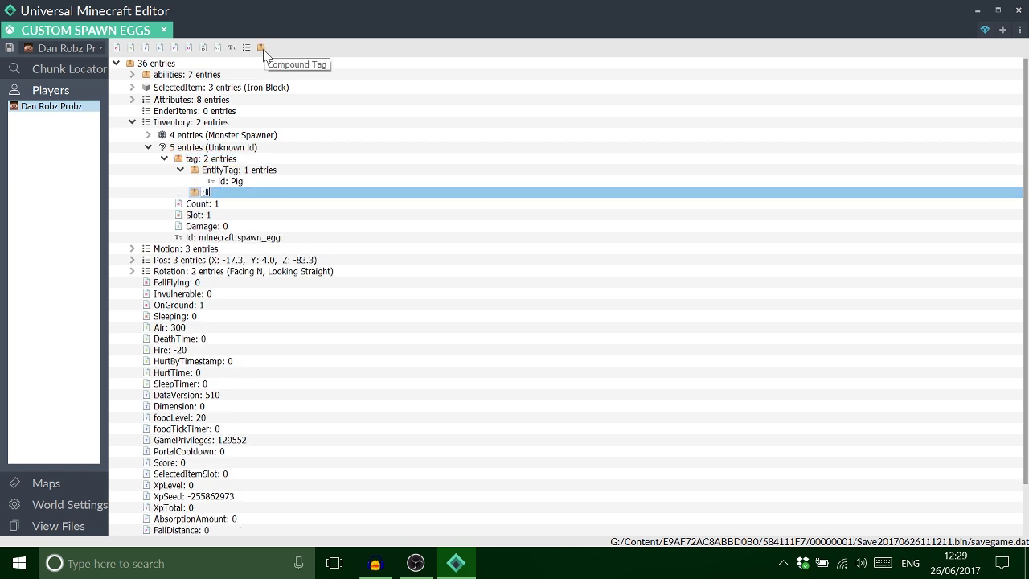
type("isplay")
key("Return")
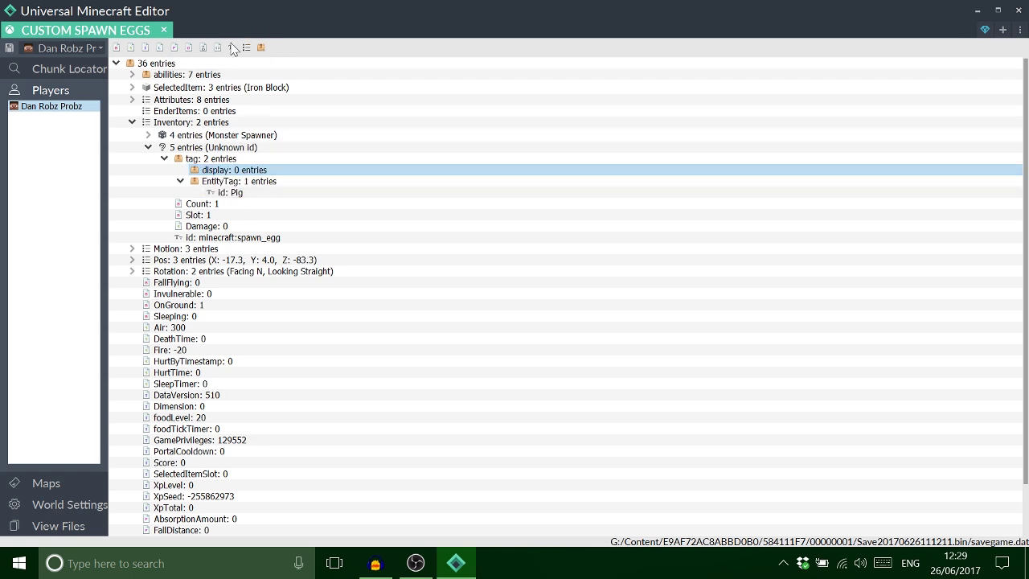
Step: Add a string called Name to the display compound and set its value to Iron Golem Spawn Egg
left_click(231, 48)
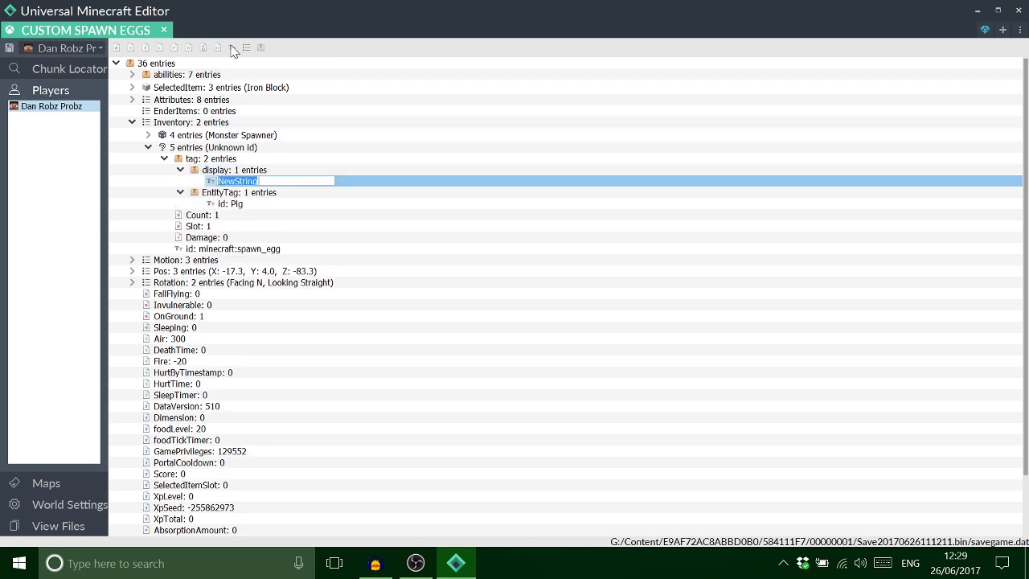
type("Name")
key("Return")
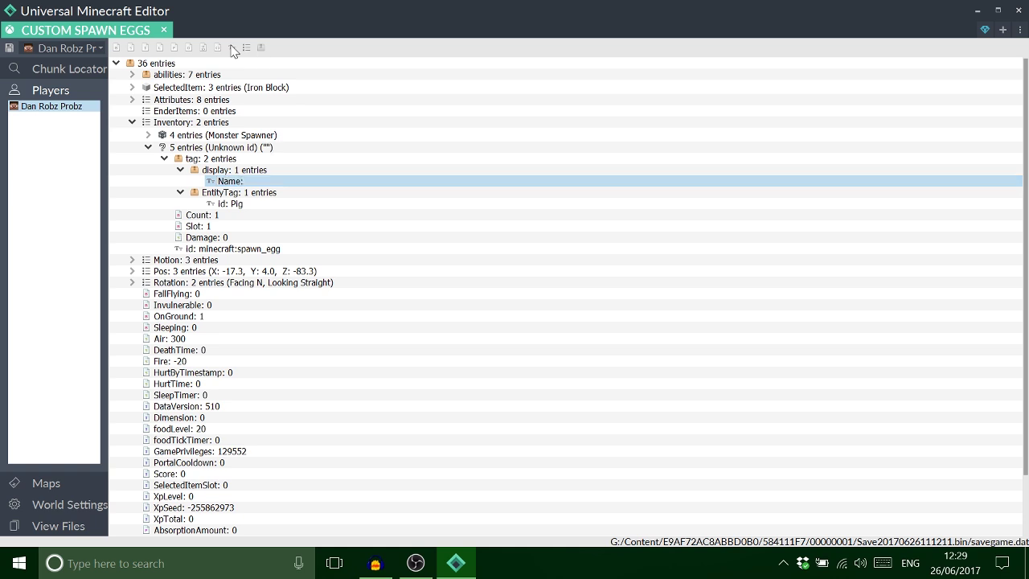
left_click(250, 182)
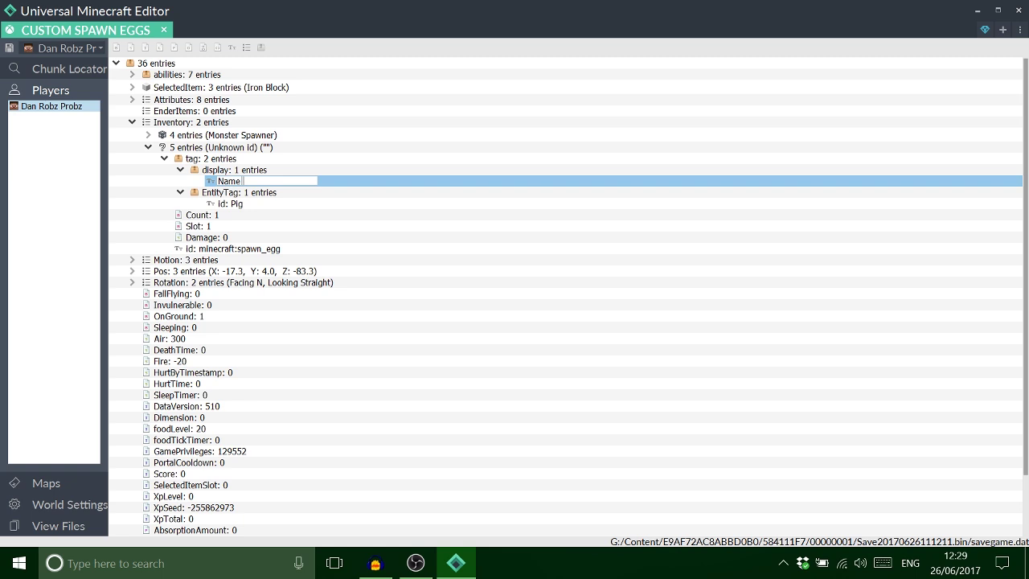
type("Iron Golem Spawn Egg")
key("Return")
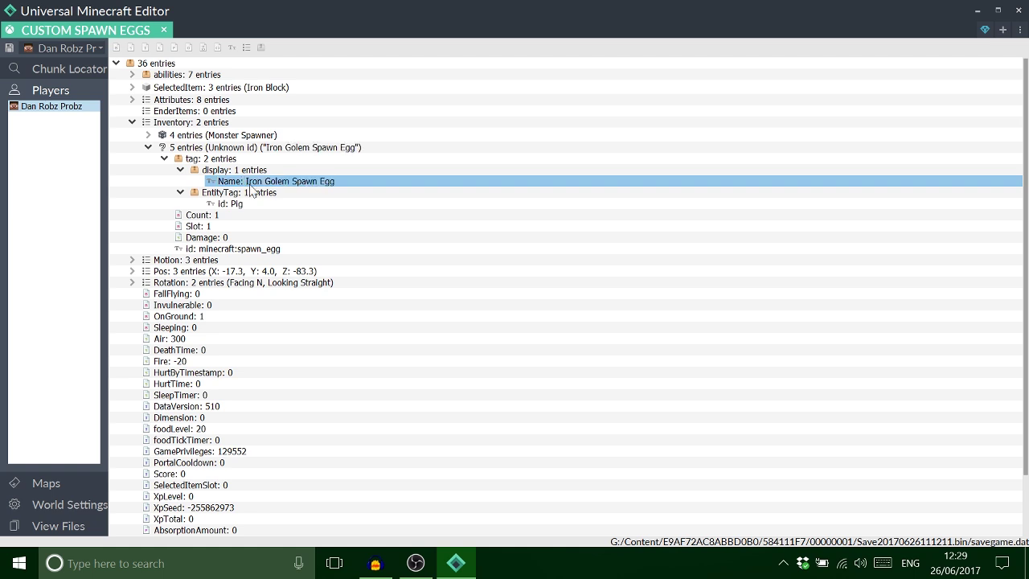
left_click(180, 170)
left_click(180, 170)
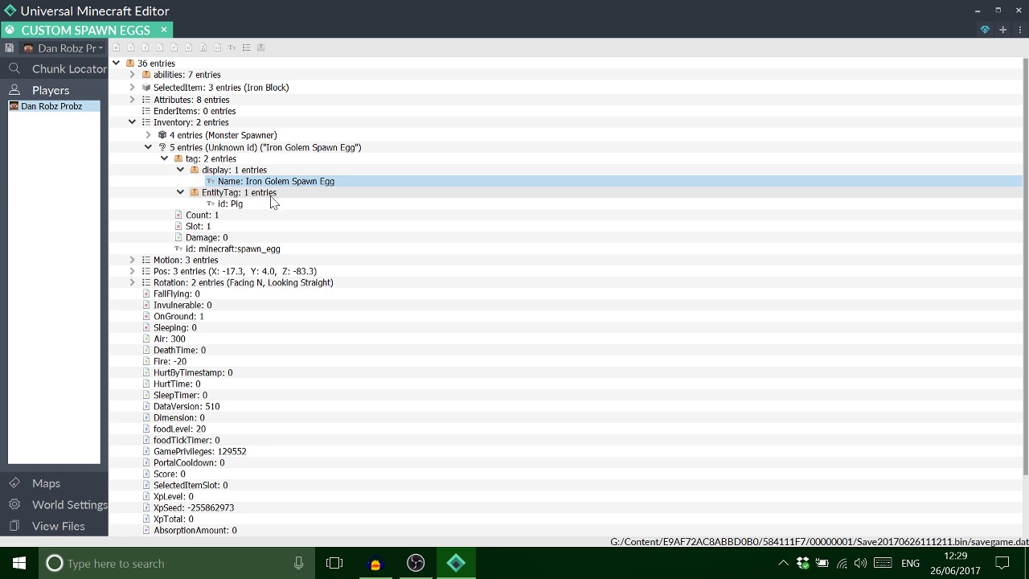
Step: Set the id in the spawn egg's EntityTag to VillagerGolem
left_click(180, 170)
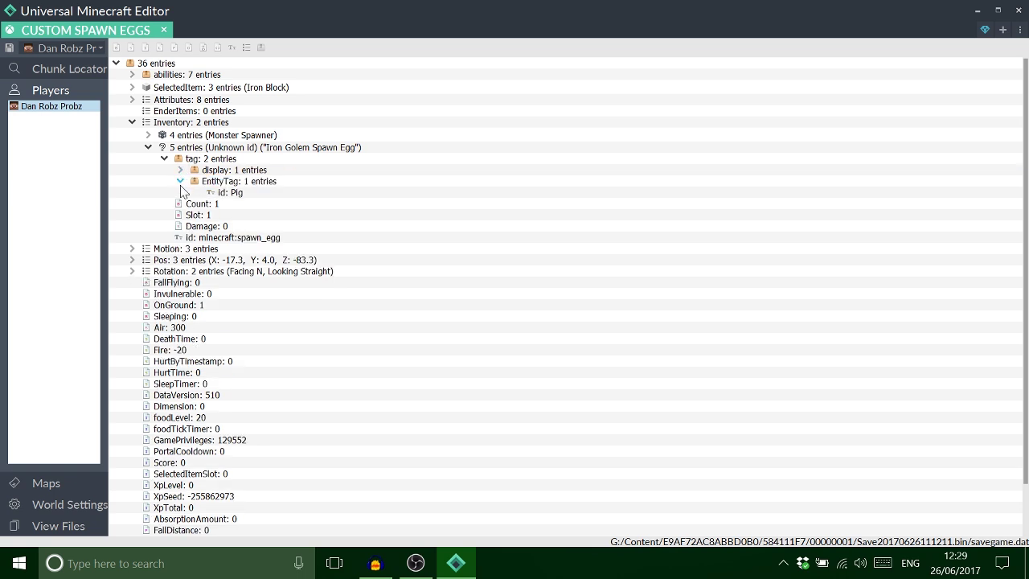
left_click(180, 180)
left_click(180, 181)
double_click(229, 192)
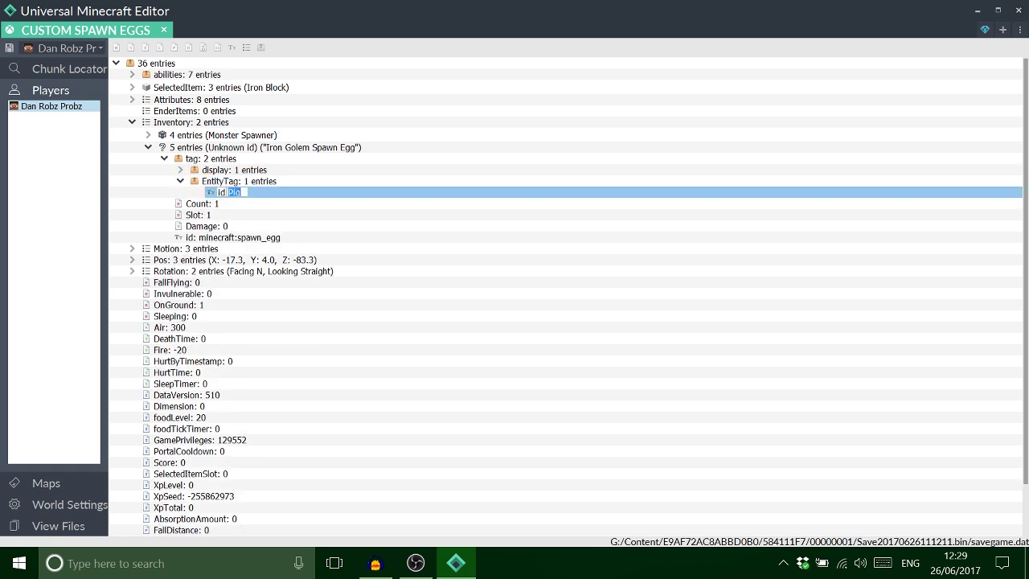
key("BackSpace")
type("VillagerGolem")
key("Return")
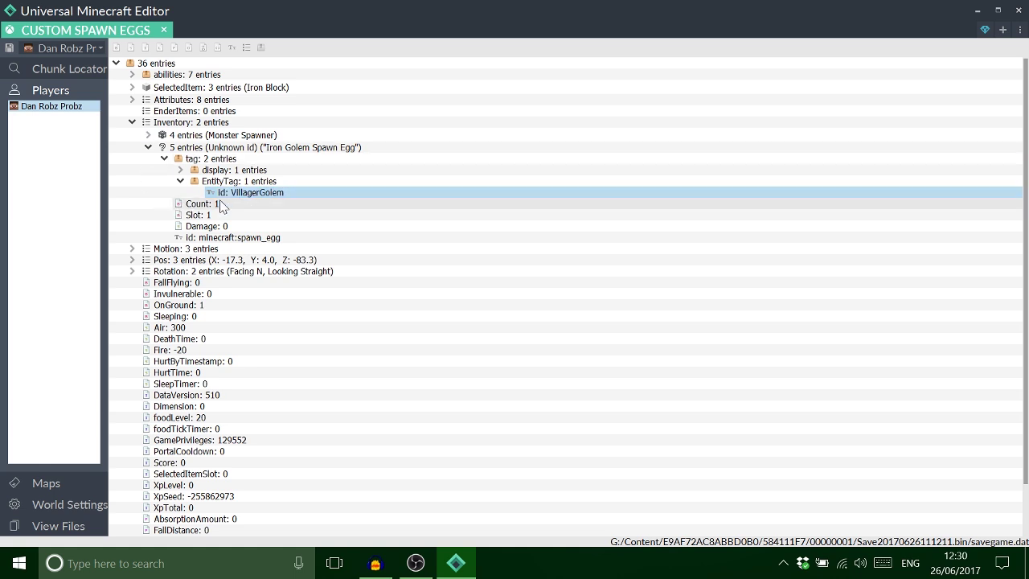
Step: Add a string tag named CustomName to the spawn egg's EntityTag compound
left_click(208, 182)
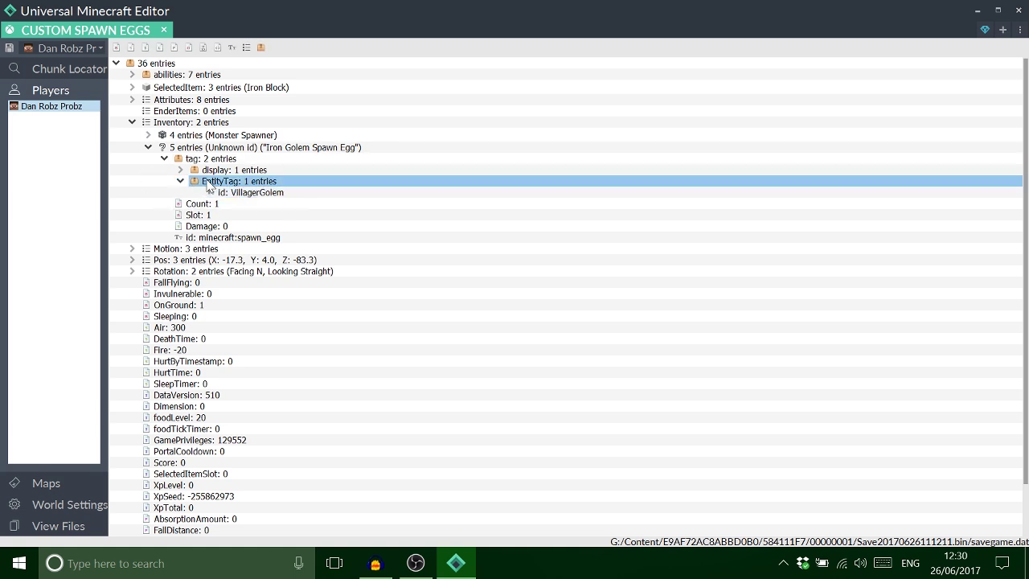
left_click(232, 50)
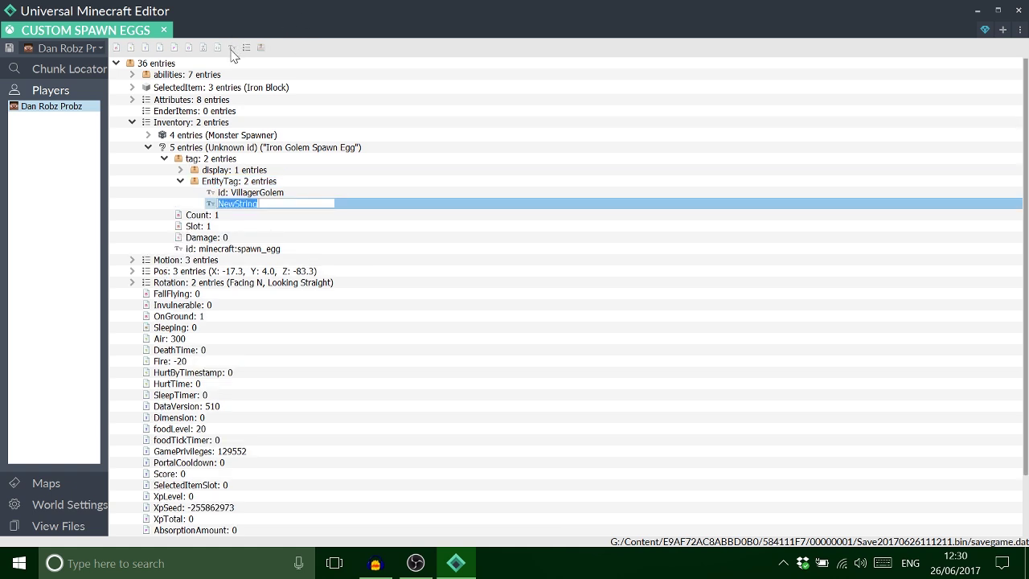
type("C")
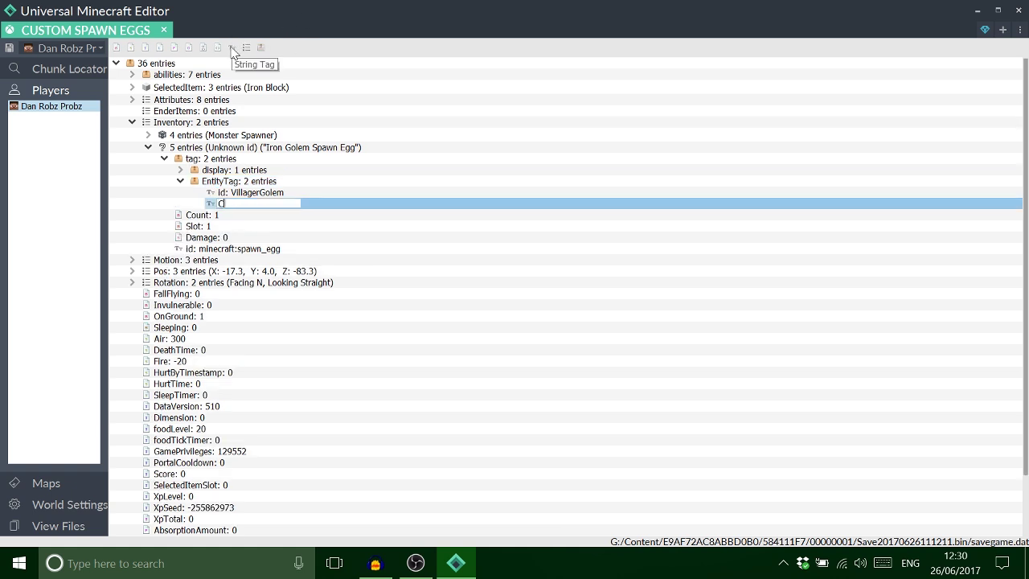
type("ustomName")
key("Return")
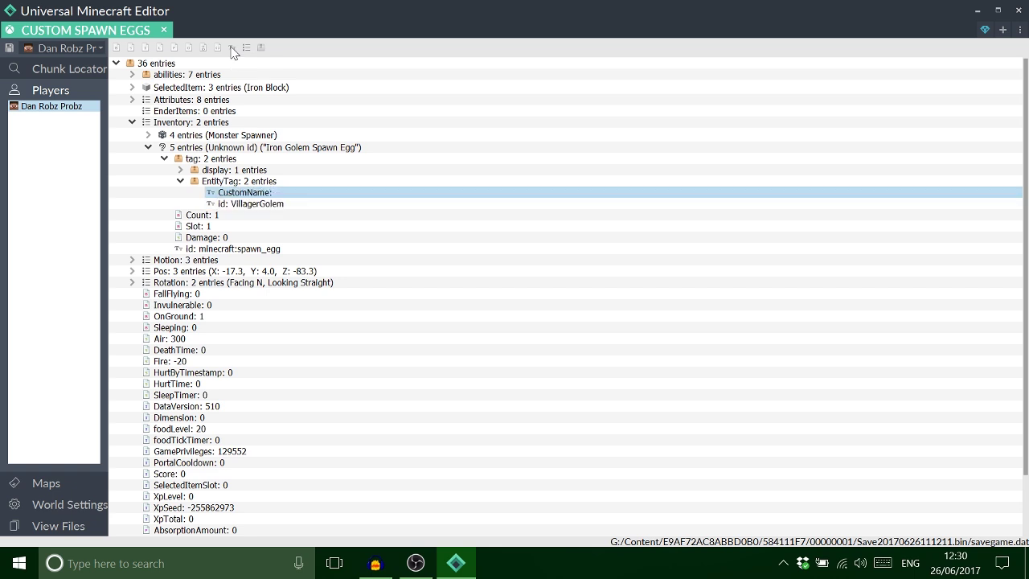
Step: Copy the display Name value, Iron Golem Spawn Egg, into the EntityTag's CustomName string
double_click(213, 172)
left_click(216, 180)
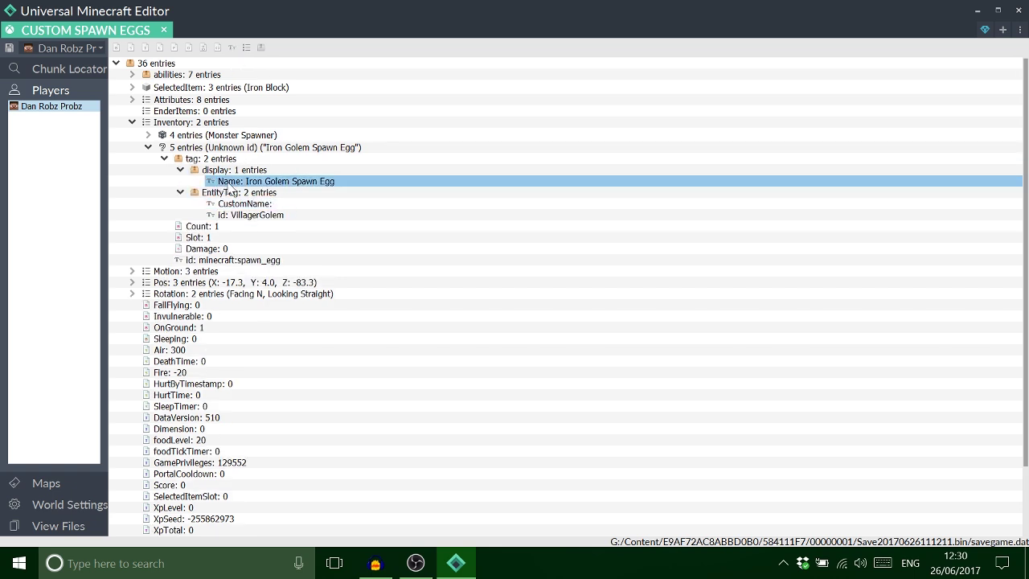
key("F2")
key("ctrl+c")
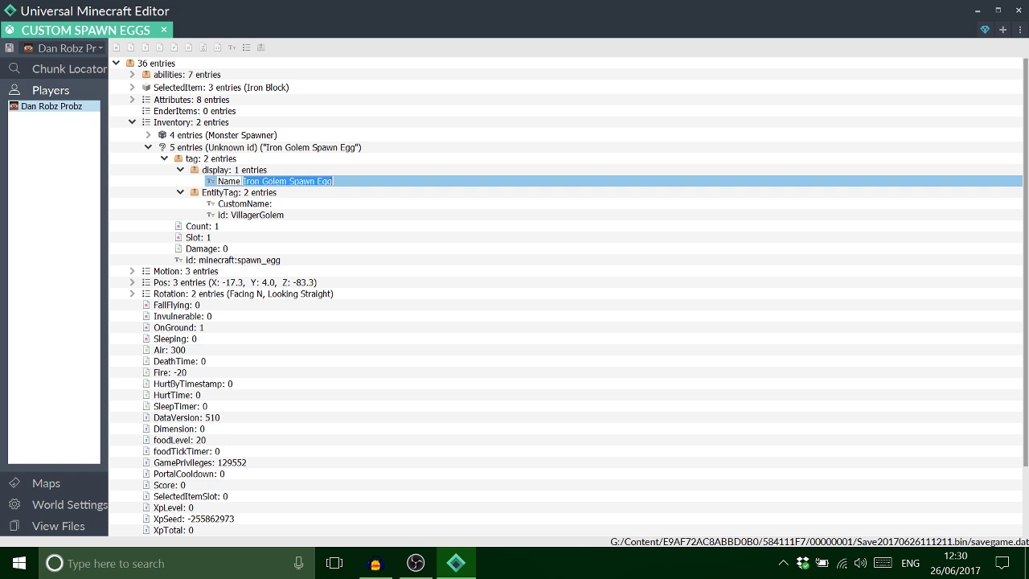
left_click(180, 170)
left_click(180, 181)
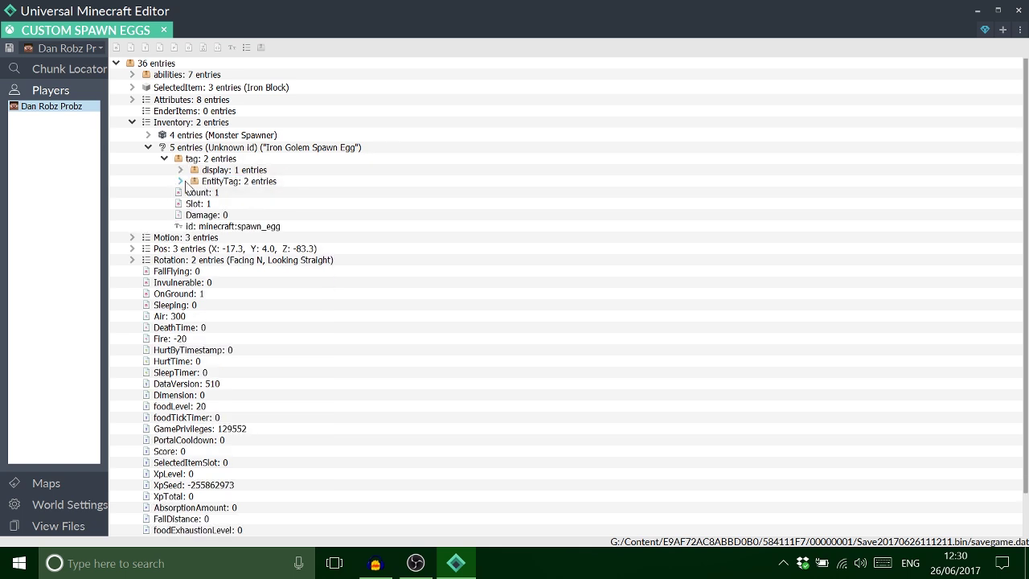
left_click(180, 180)
left_click(243, 193)
key("F2")
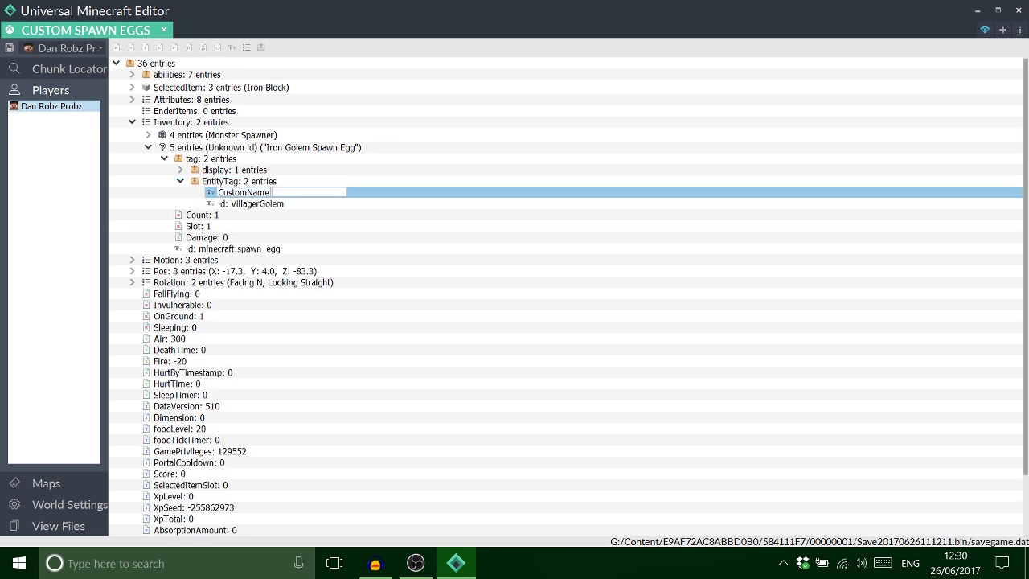
key("ctrl+v")
key("Return")
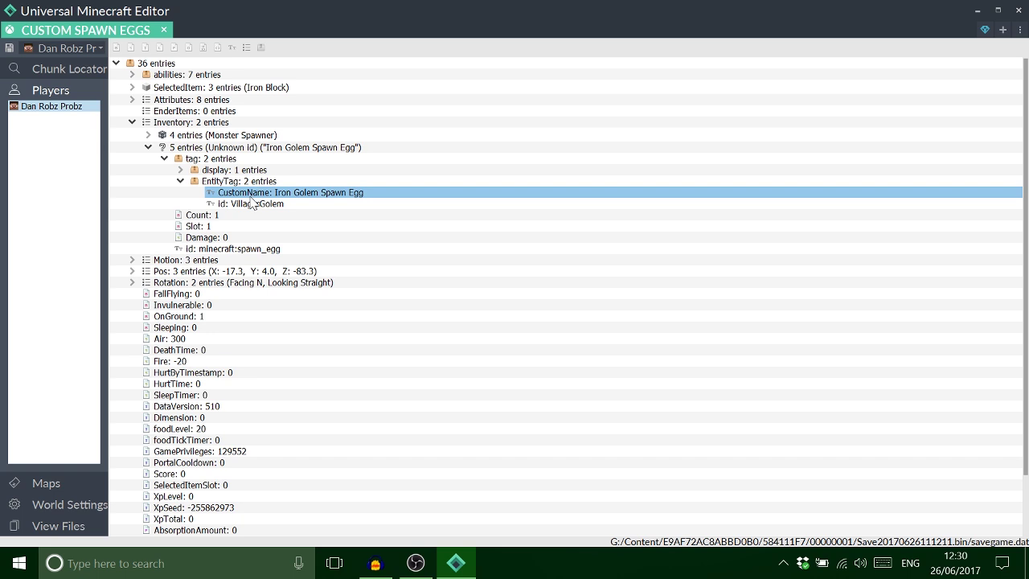
Step: Add an integer tag named CustomNameVisible to the spawn egg's EntityTag and set its value to 1
left_click(214, 182)
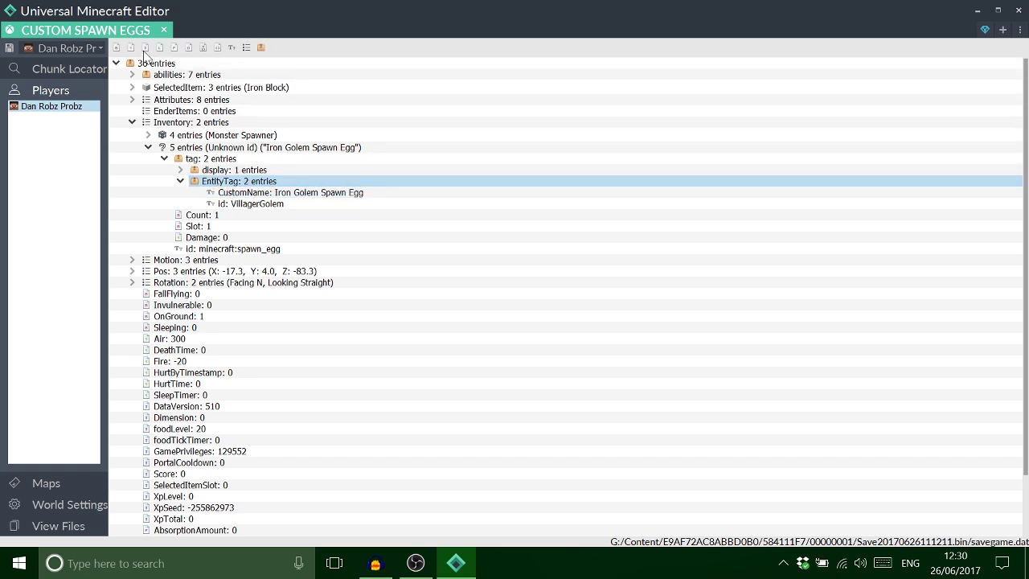
left_click(146, 50)
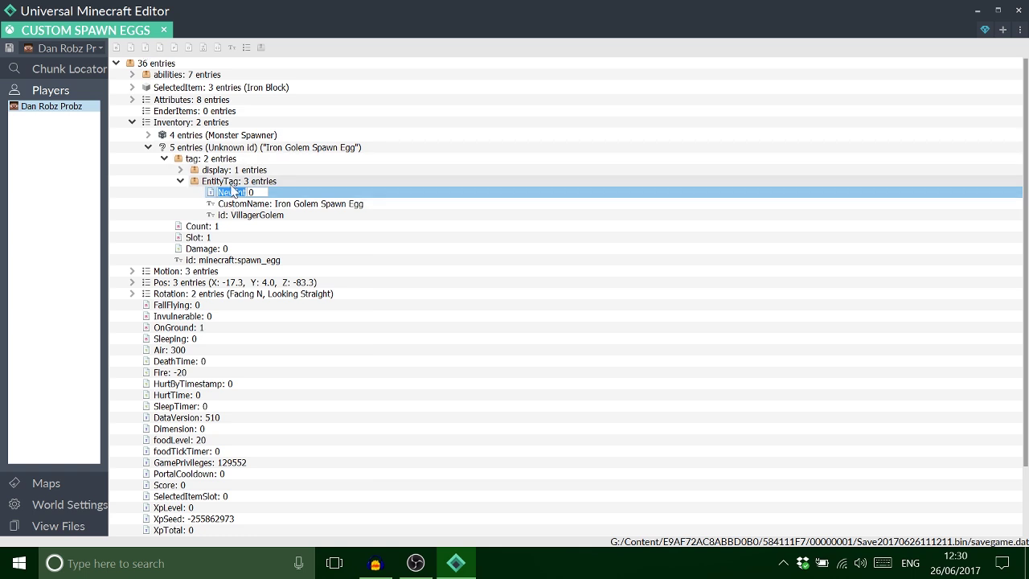
type("CustomNameVisi")
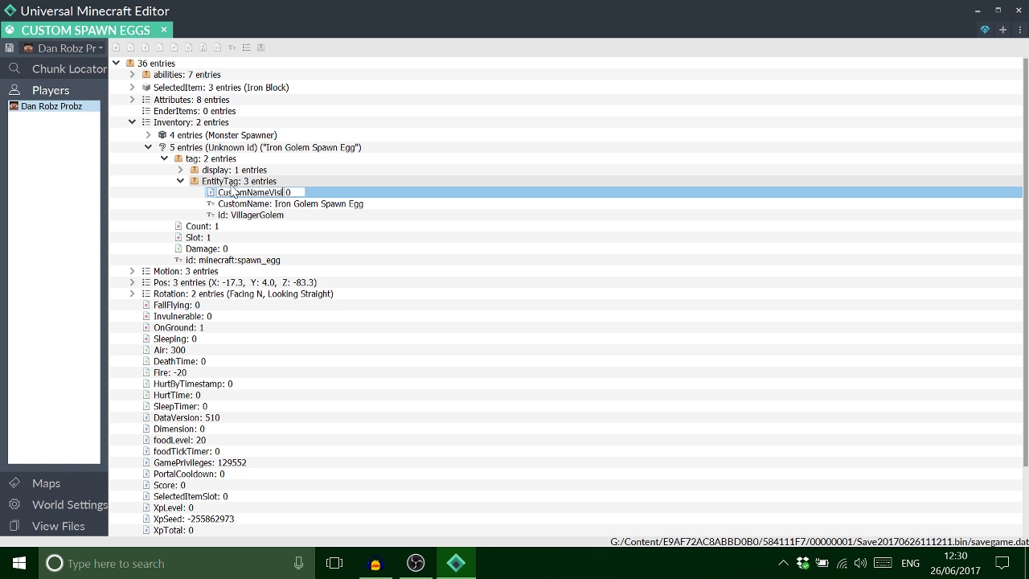
type("able")
key("BackSpace")
key("BackSpace")
key("BackSpace")
key("BackSpace")
key("BackSpace")
type("ible")
key("Return")
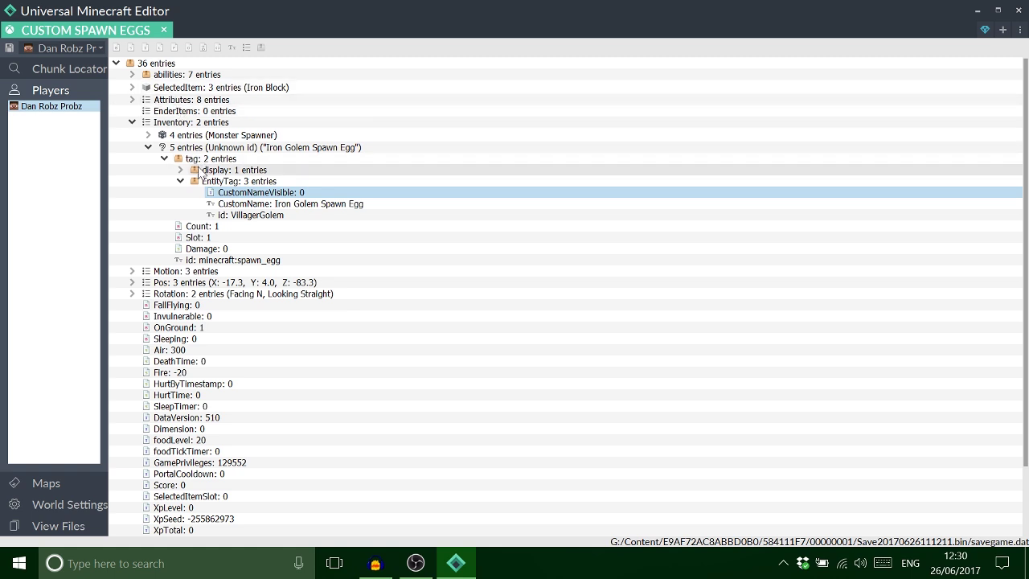
left_click(217, 192)
double_click(218, 191)
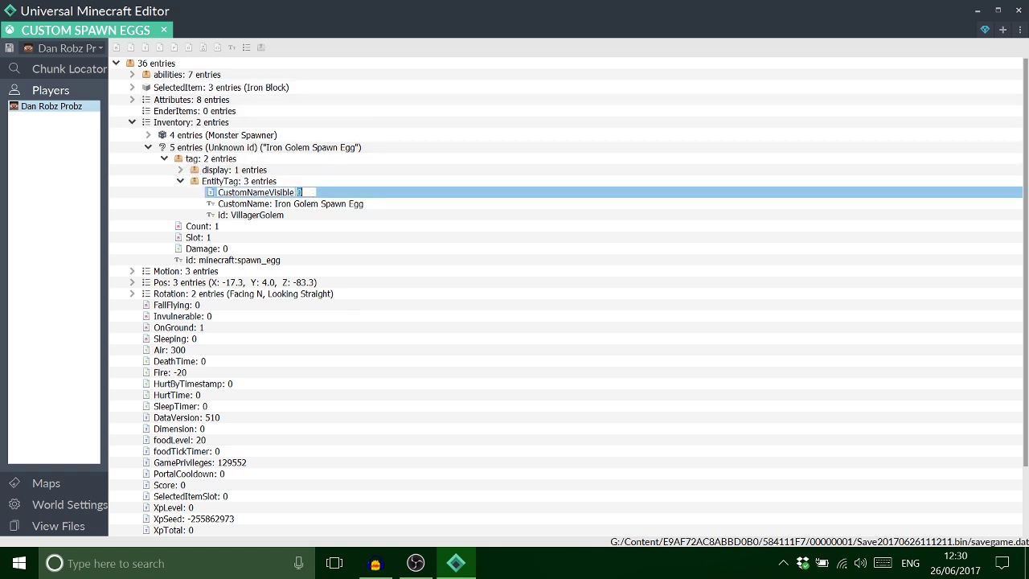
key("Return")
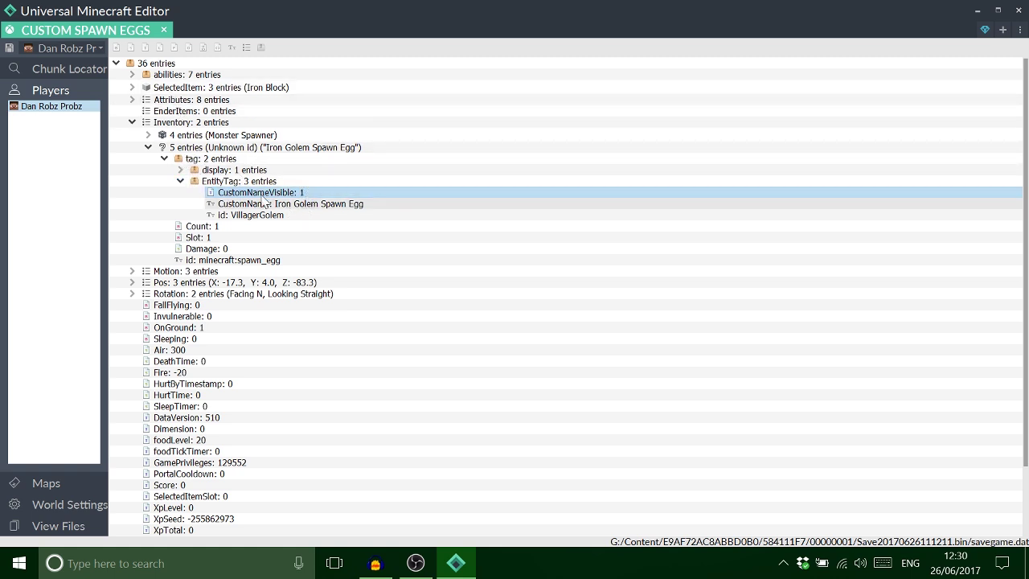
Step: Review the spawn egg's EntityTag and display entries and the Monster Spawner entry, and collapse the egg's data
left_click(181, 182)
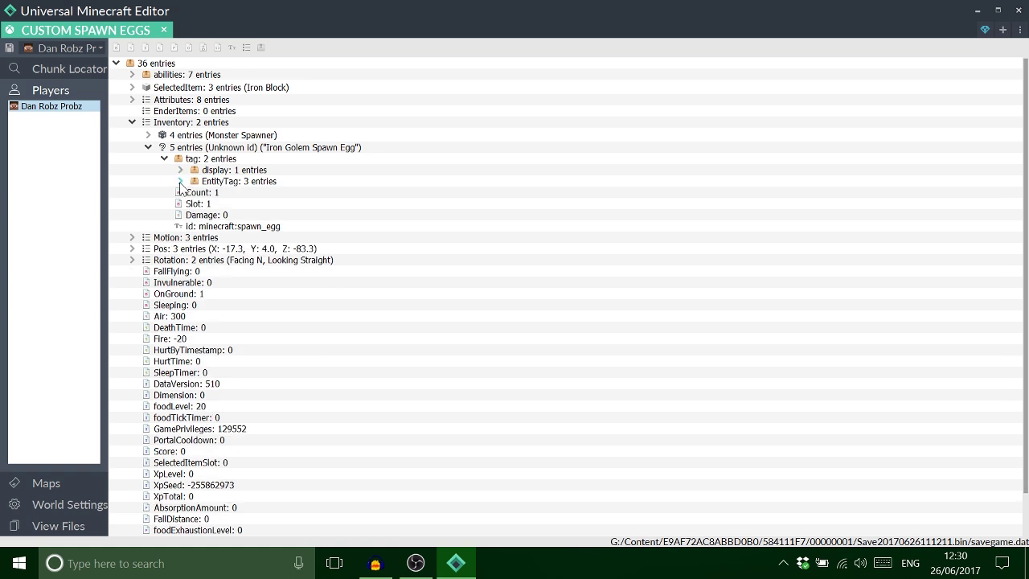
left_click(180, 182)
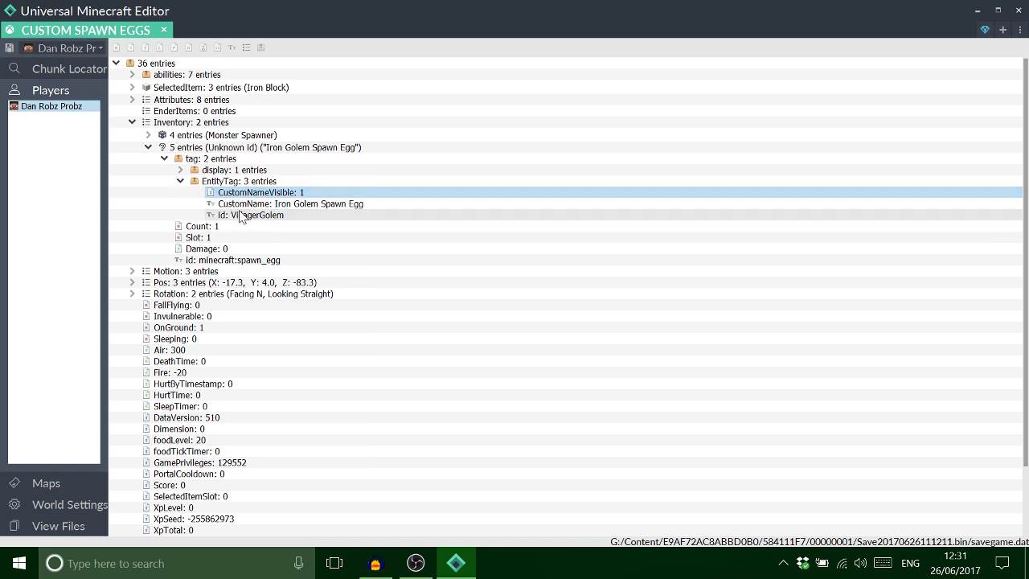
left_click(181, 181)
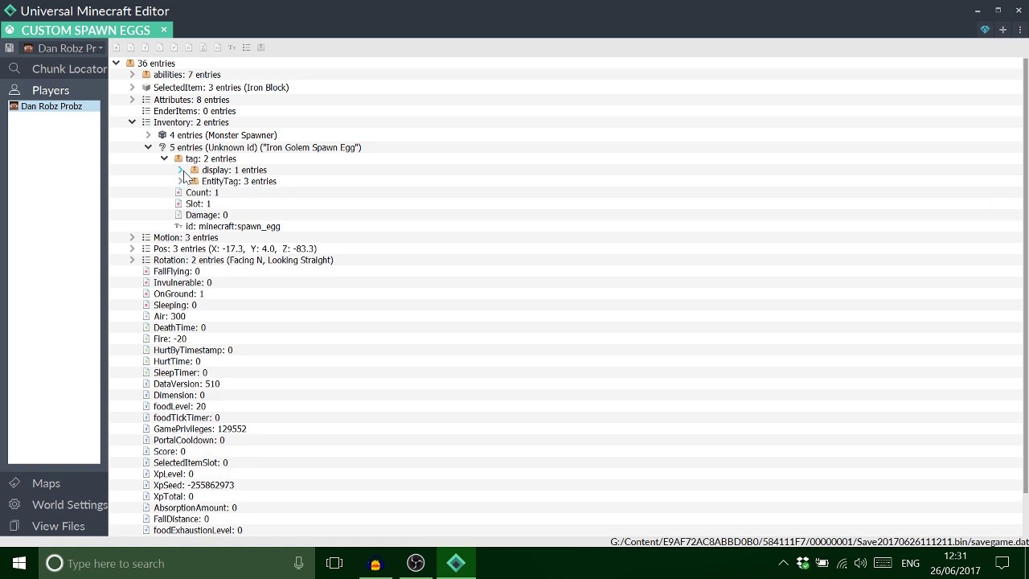
left_click(181, 169)
left_click(180, 170)
left_click(165, 159)
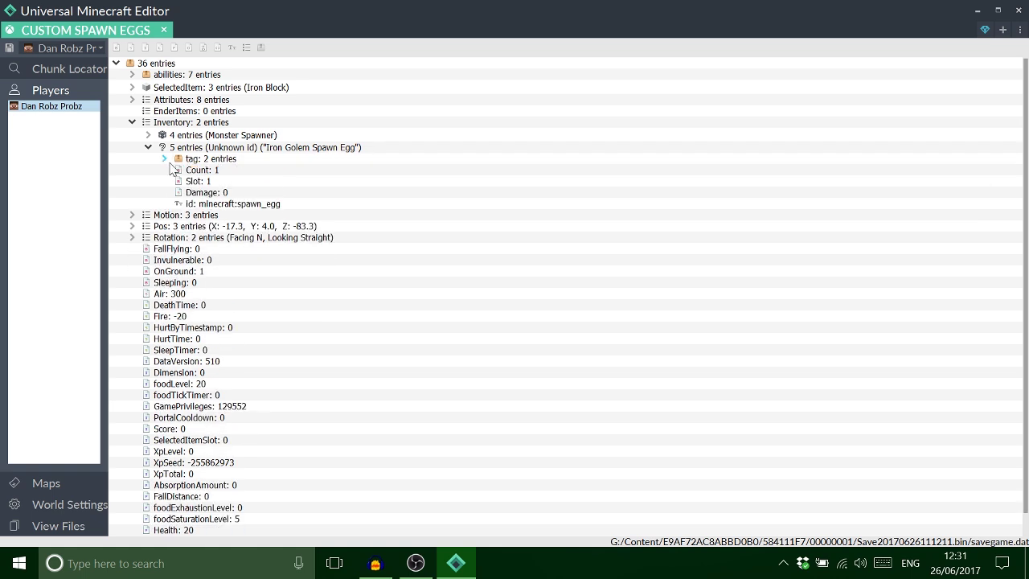
left_click(182, 136)
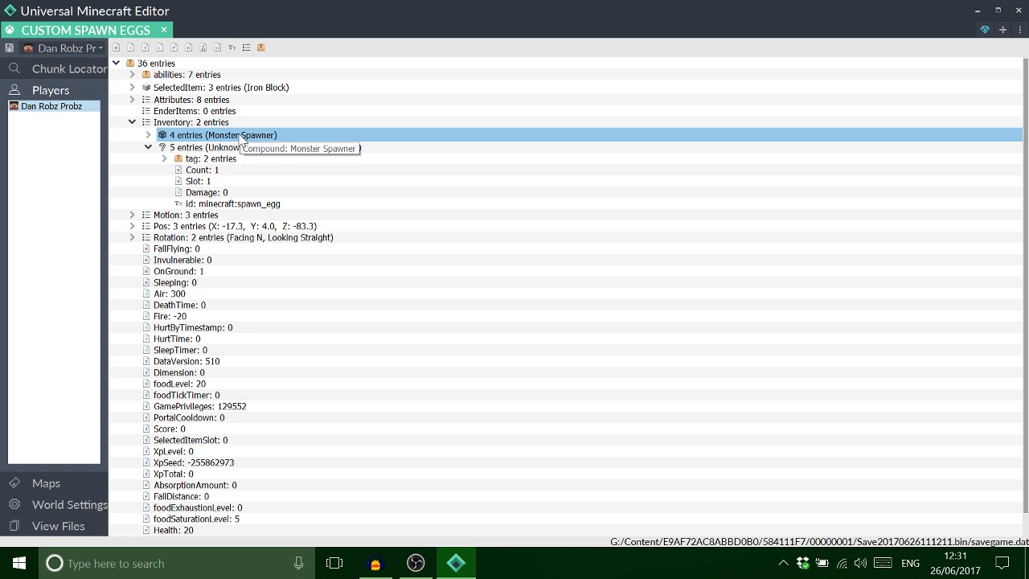
left_click(148, 147)
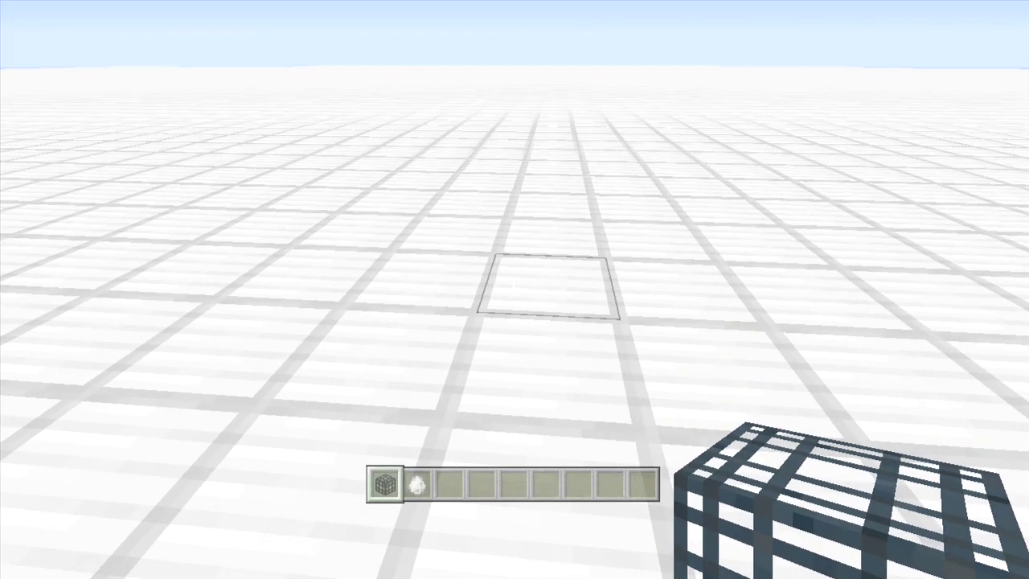
Step: Switch to the Minecraft world and check the custom spawn egg's name in the player's inventory
mouse_move(514, 290)
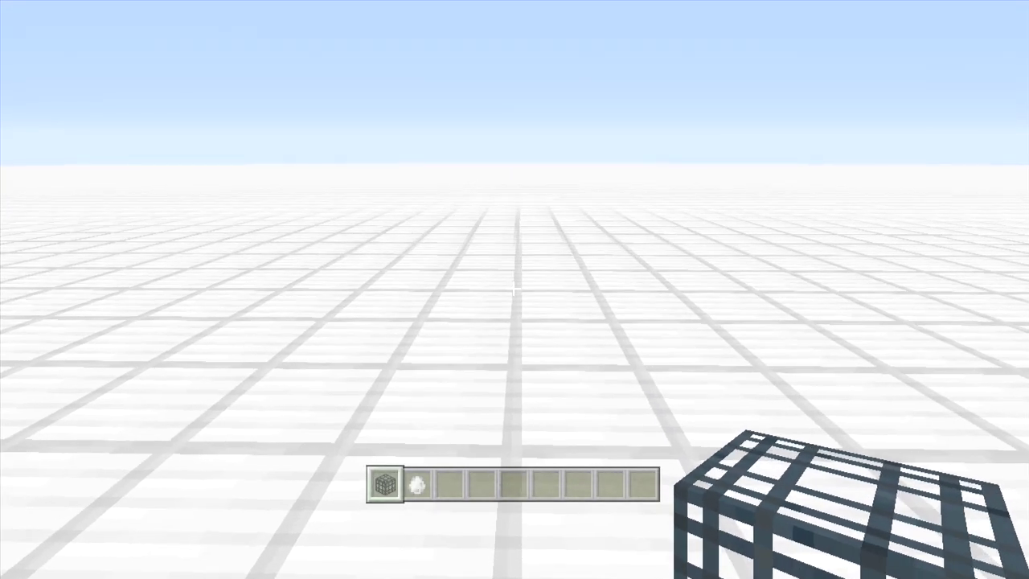
key("e")
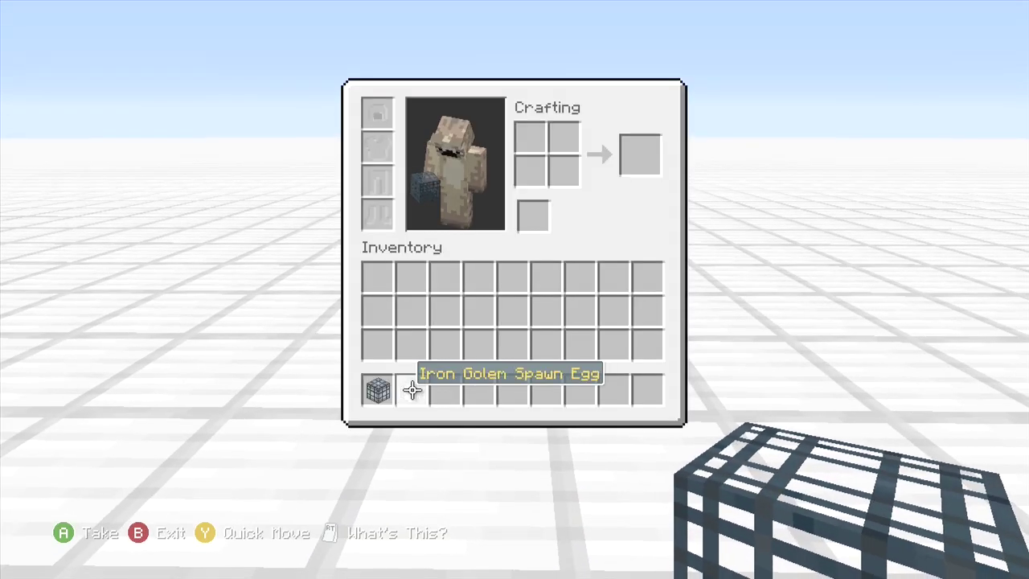
key("e")
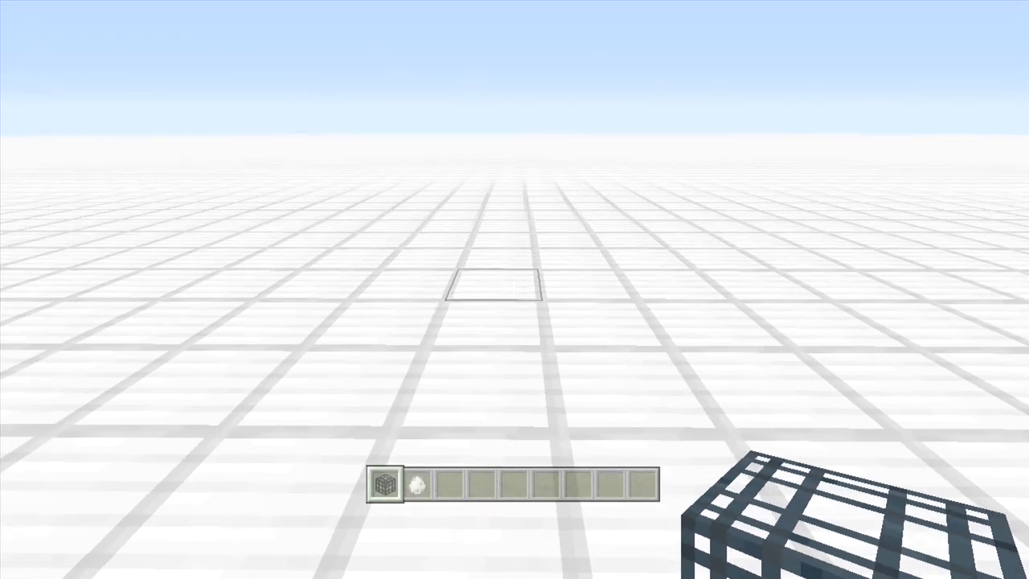
Step: Place a monster spawner on the ground and use the Iron Golem Spawn Egg on it
key("2")
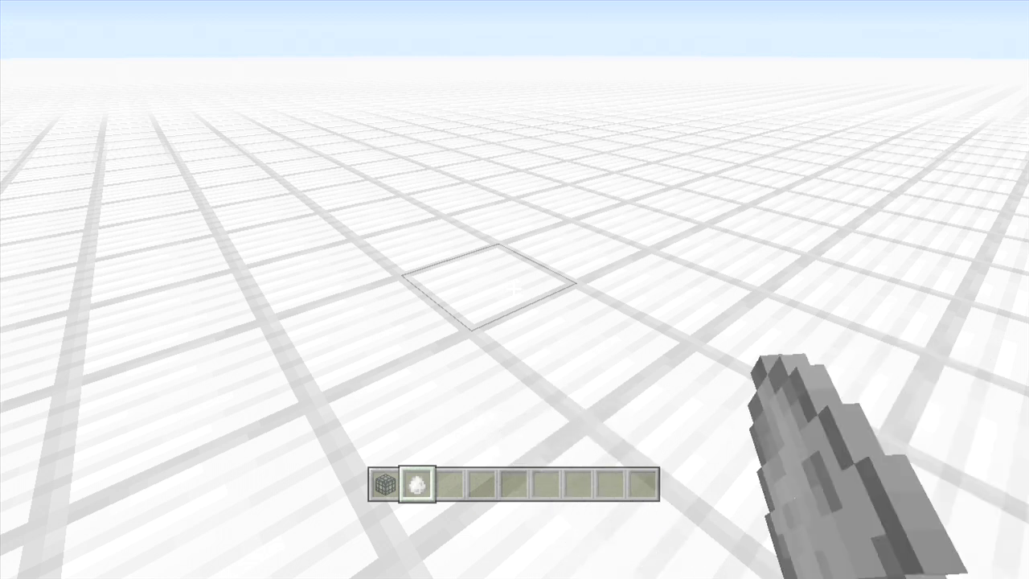
key("1")
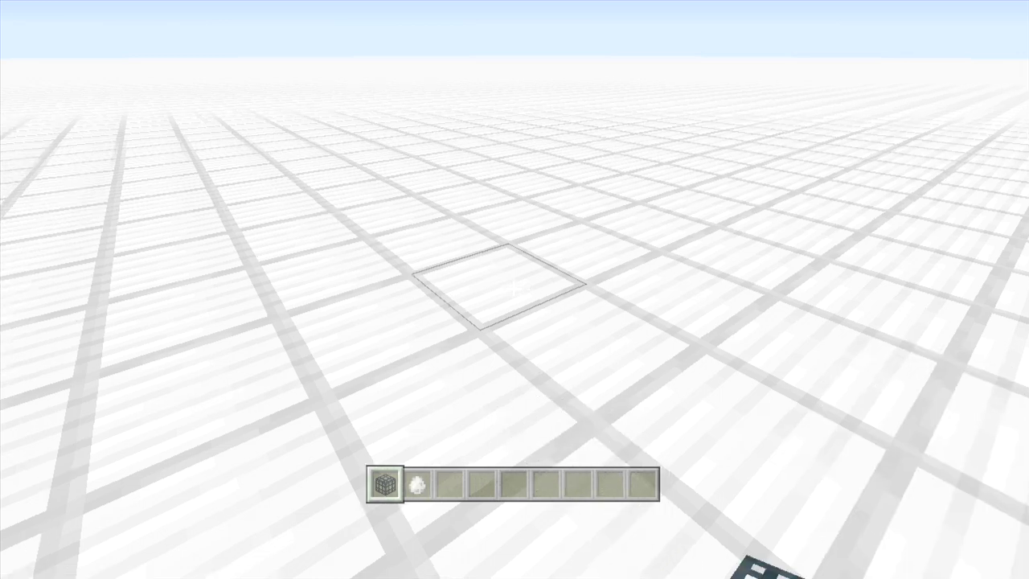
right_click(515, 289)
key("e")
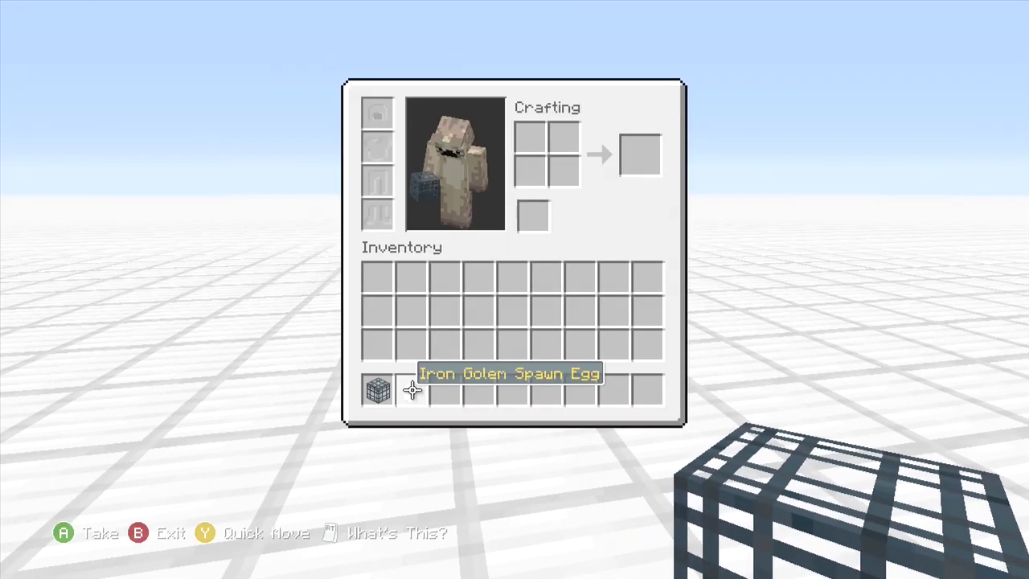
key("e")
right_click(515, 289)
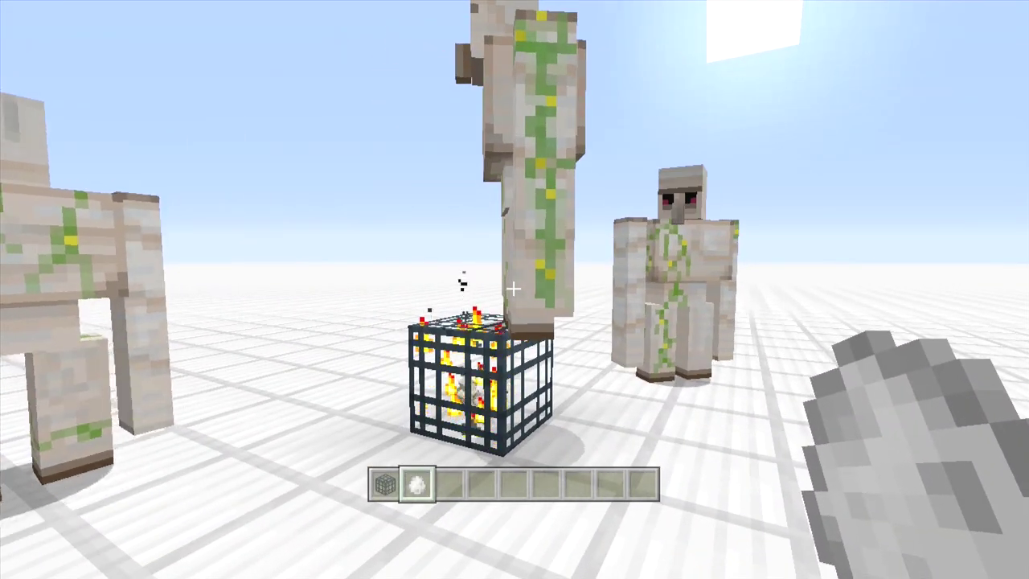
Step: Place several more monster spawners and convert them to iron golem spawners with the custom egg
key("w")
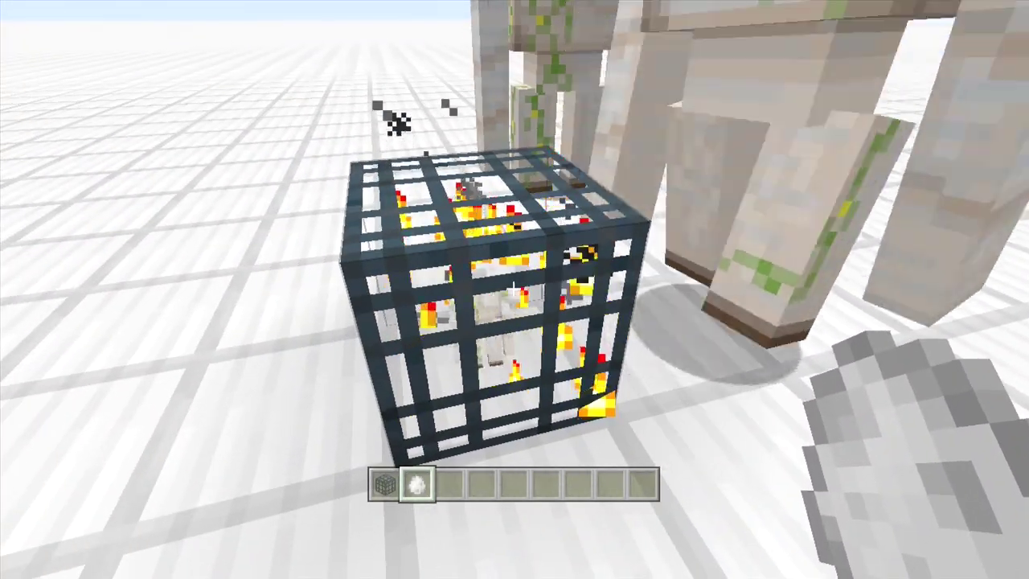
key("1")
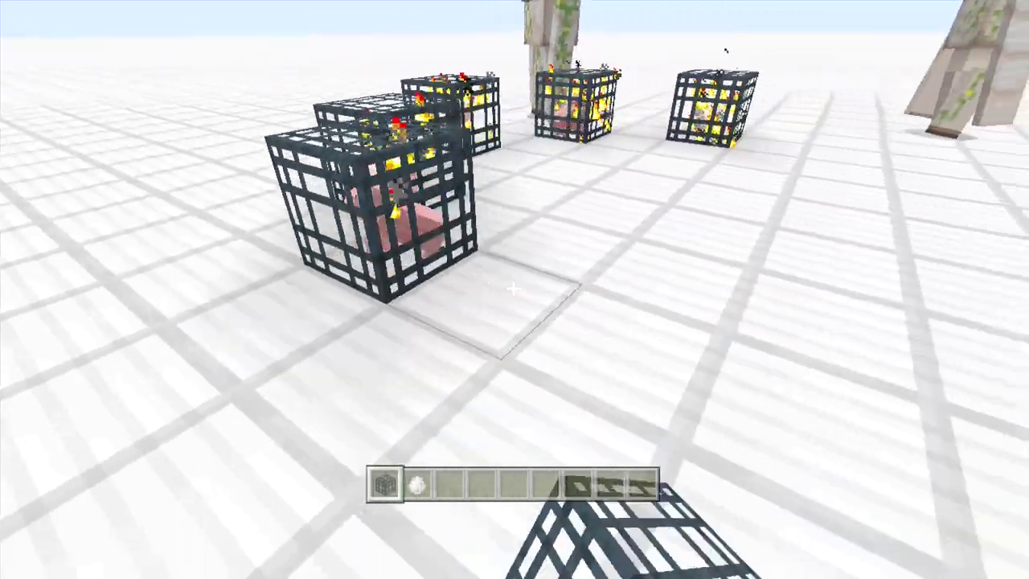
key("2")
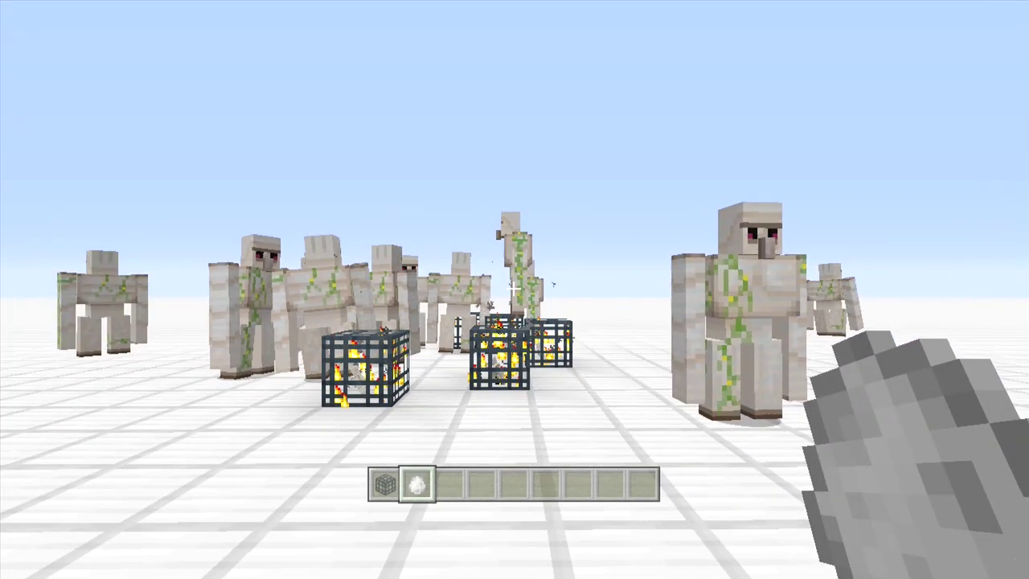
key("F5")
key("F5")
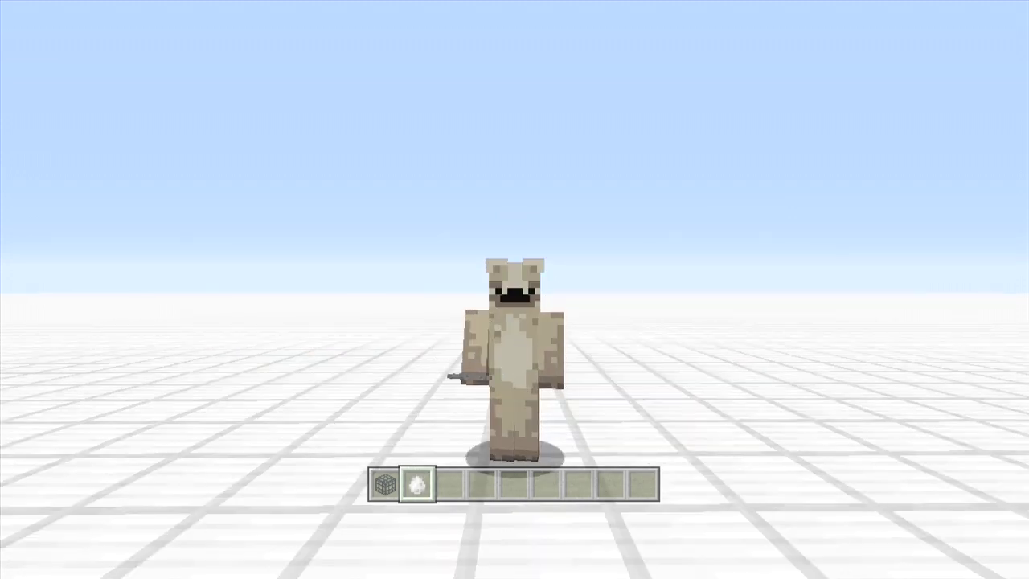